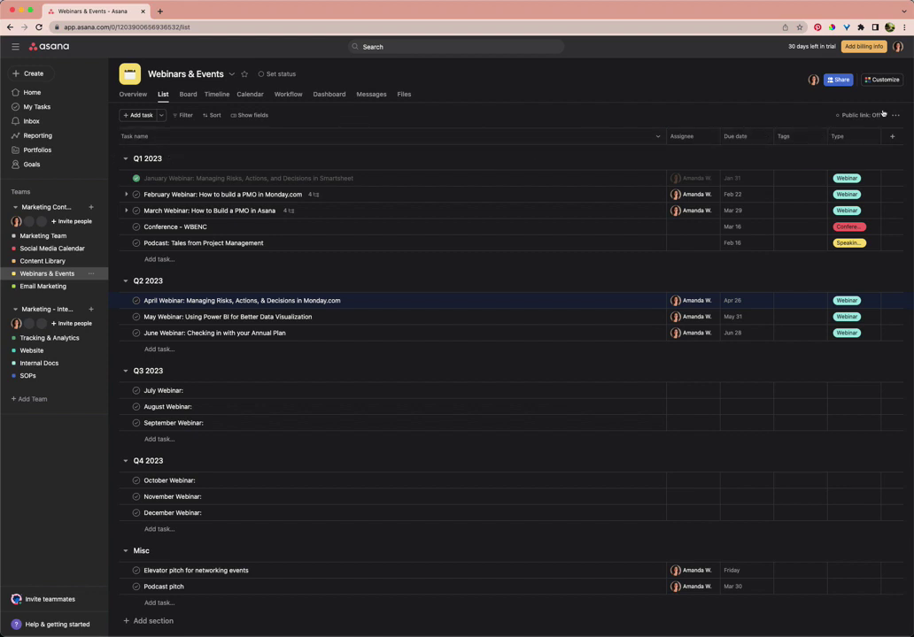
# Turn on the Projects field so each task's project shows as a column in Webinars & Events
pyautogui.click(883, 80)
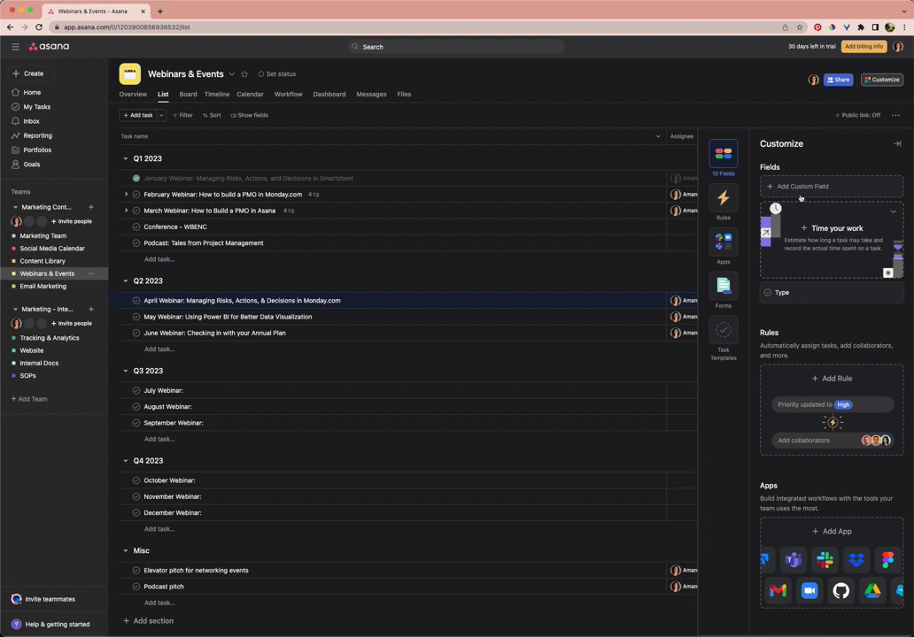
pyautogui.click(881, 80)
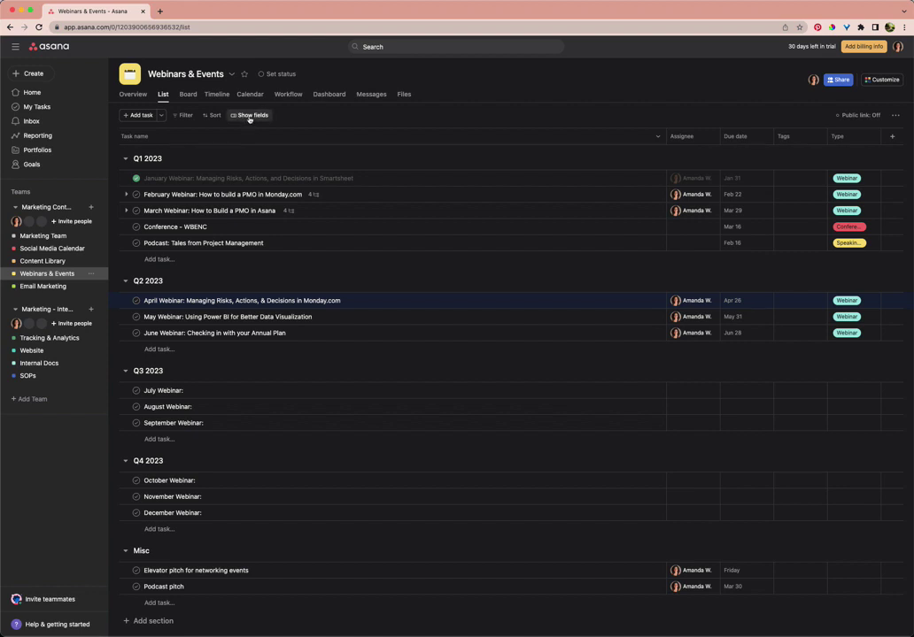
pyautogui.click(249, 116)
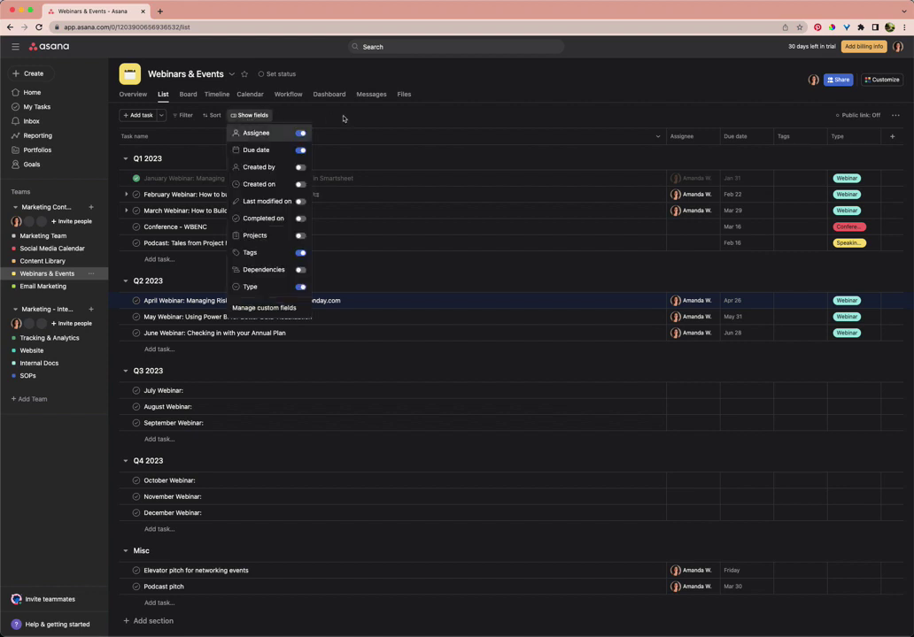
pyautogui.click(300, 236)
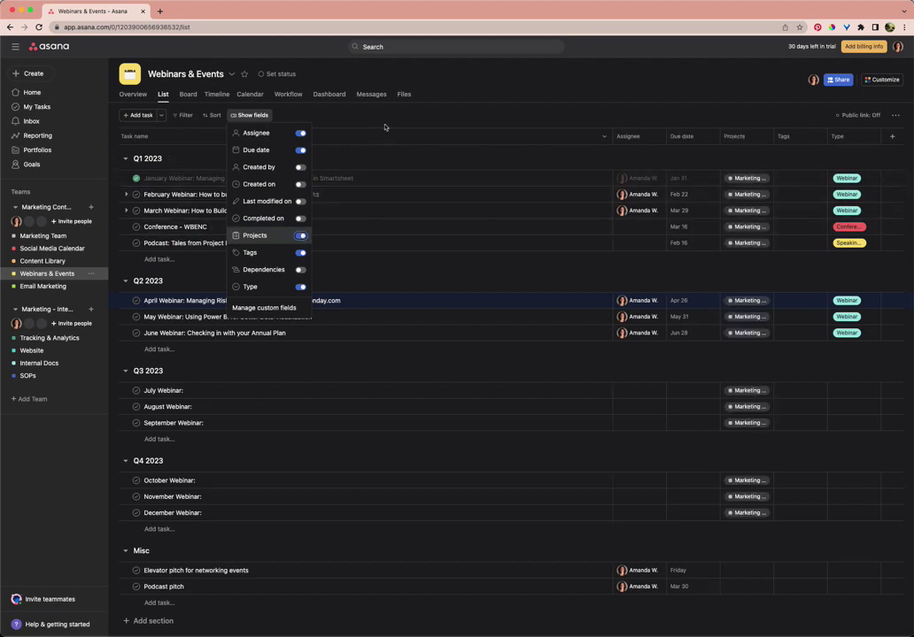
pyautogui.click(354, 111)
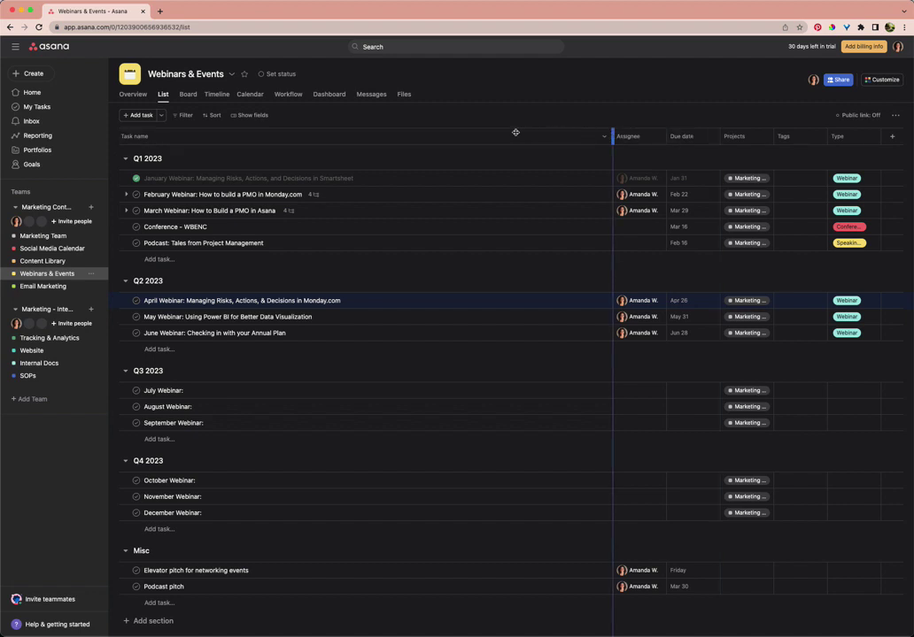
# Narrow the Task name column and widen Projects so 'Marketing Team' shows in full
pyautogui.moveTo(516, 132); pyautogui.dragTo(492, 134)
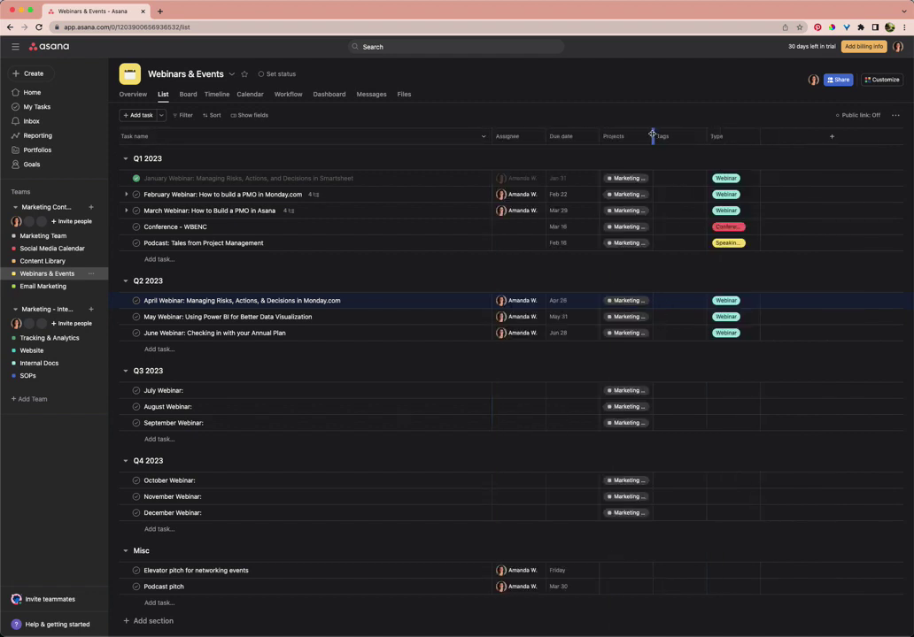
pyautogui.moveTo(653, 134); pyautogui.dragTo(728, 135)
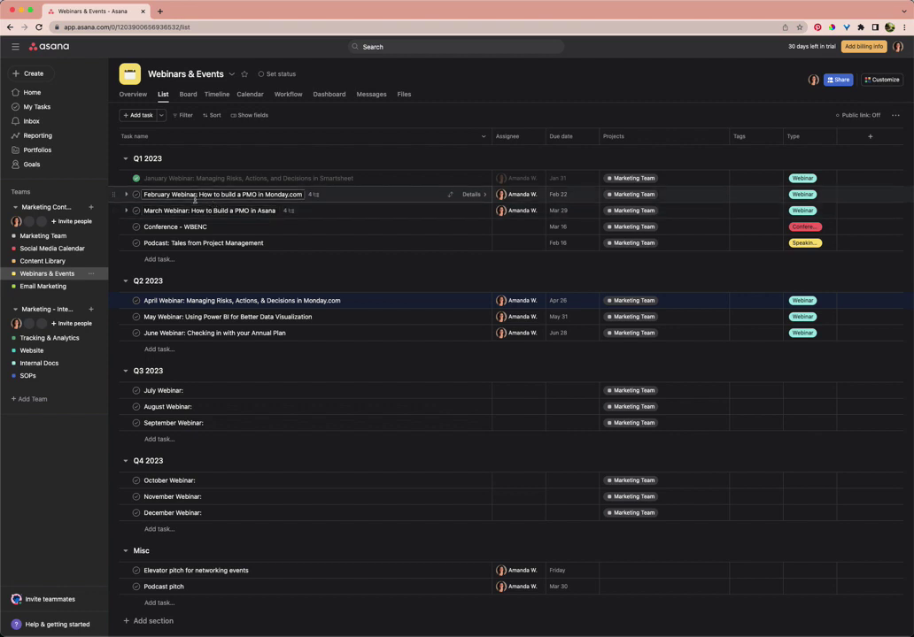
# Peek at February Webinar's subtasks, then expand March Webinar to reveal its four promo subtasks
pyautogui.click(126, 195)
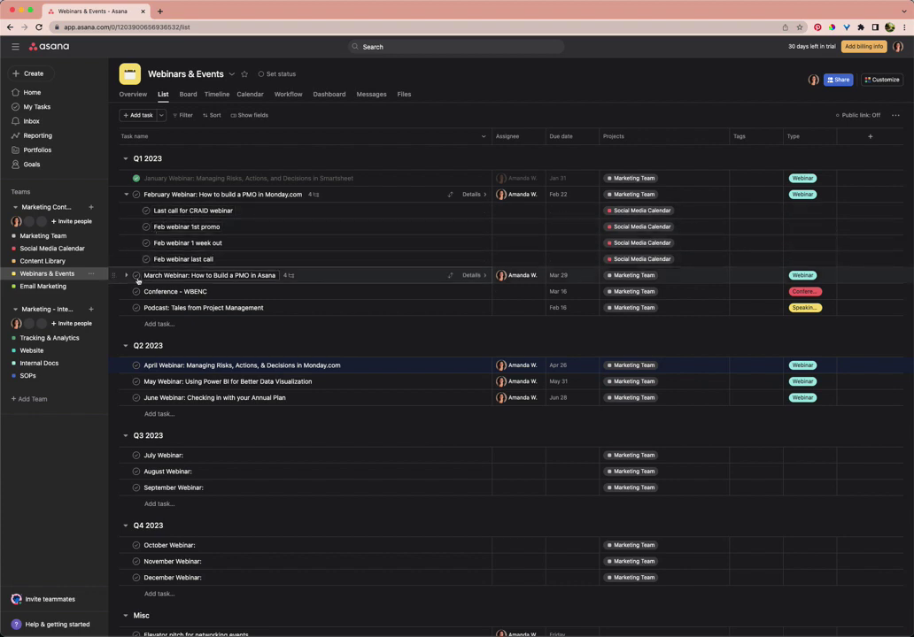
pyautogui.click(128, 195)
pyautogui.click(127, 211)
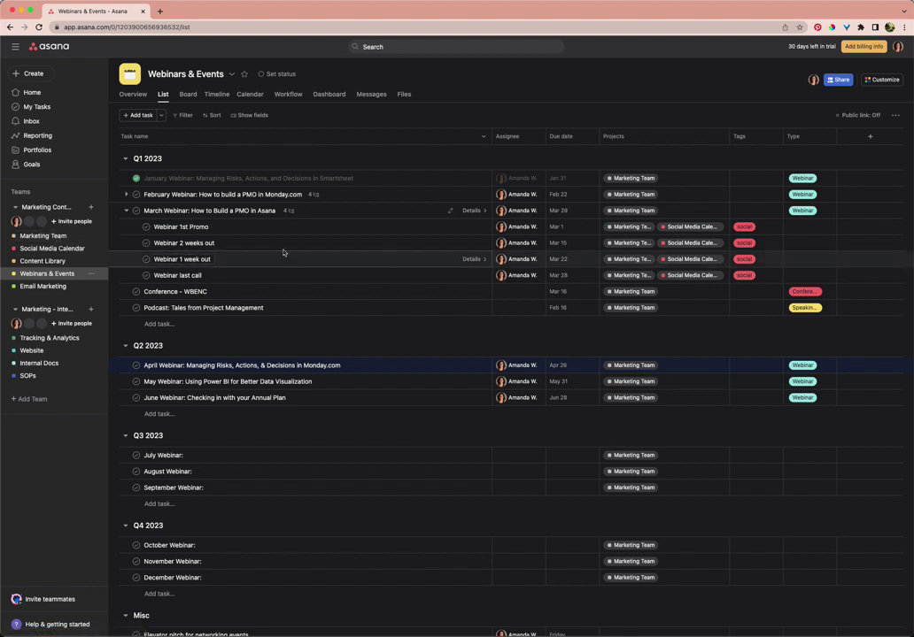
# Select and copy March Webinar's four promo subtasks, then collapse March Webinar
pyautogui.click(174, 227)
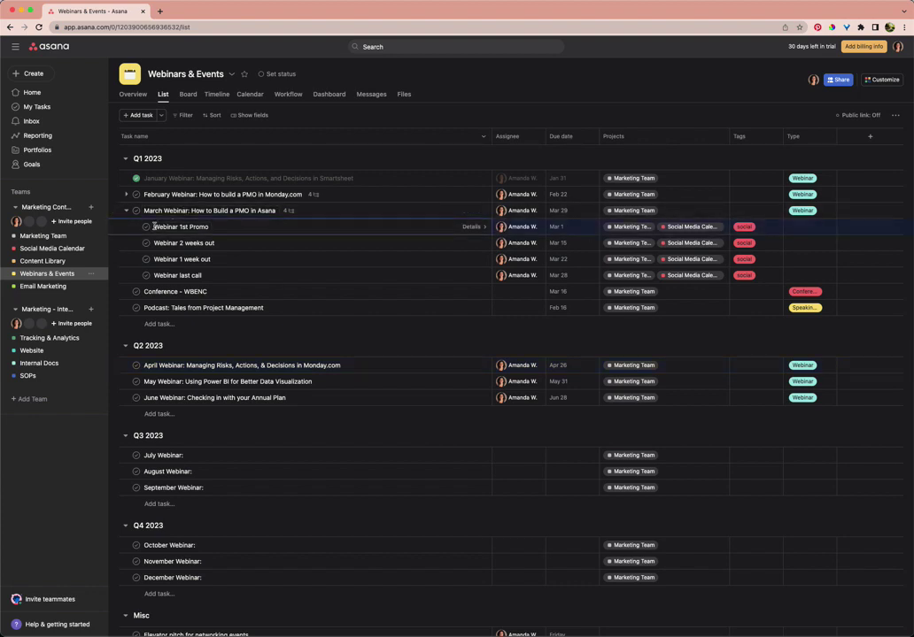
pyautogui.keyDown('shift'); pyautogui.click(199, 275); pyautogui.keyUp('shift')
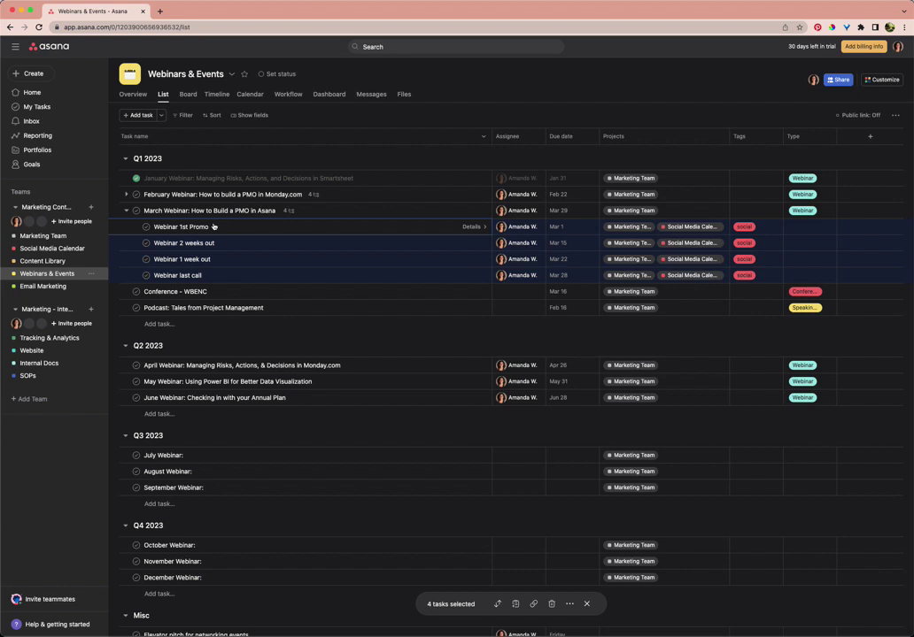
pyautogui.click(126, 210)
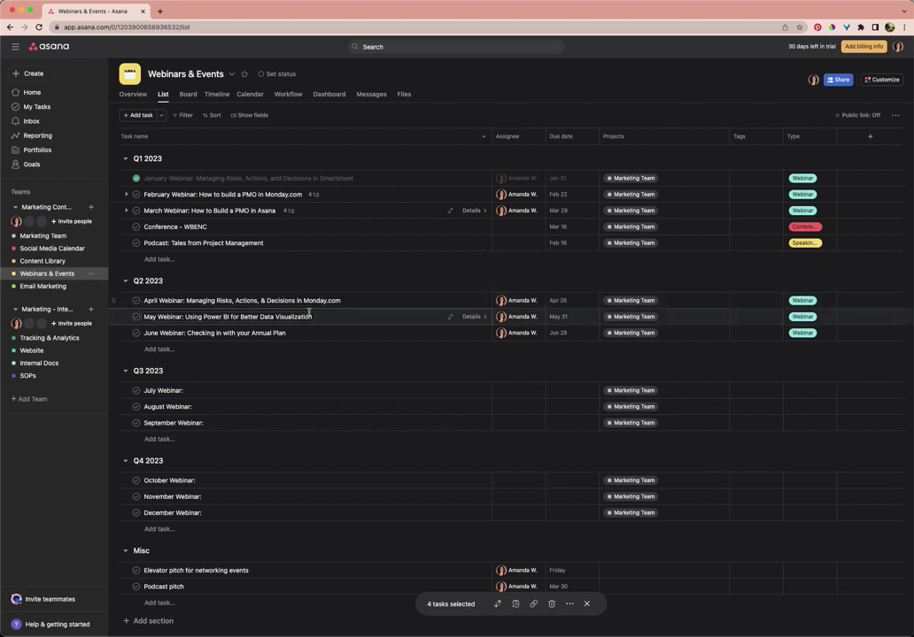
# Paste the four copied promo subtasks as new subtasks of April Webinar
pyautogui.click(473, 301)
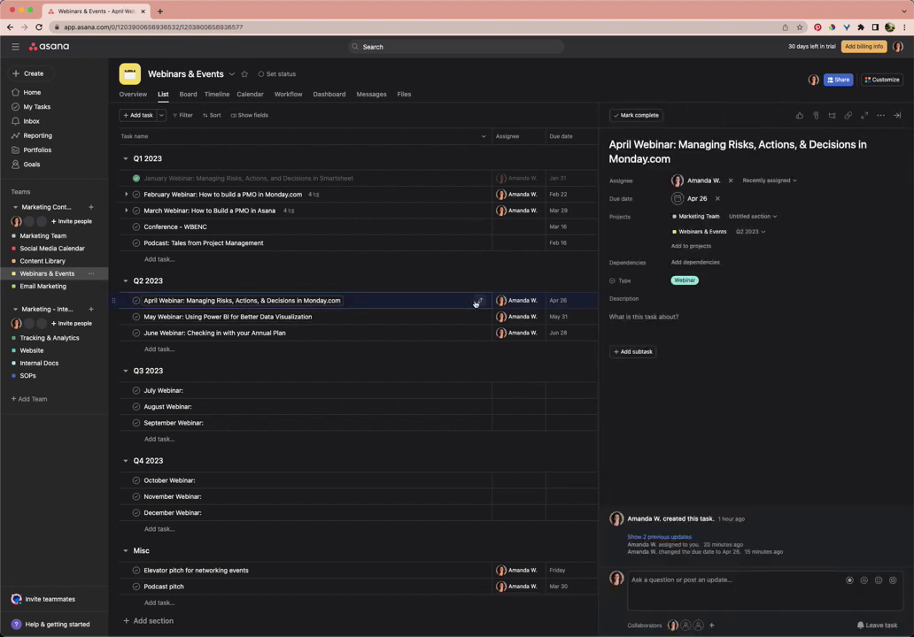
pyautogui.click(635, 352)
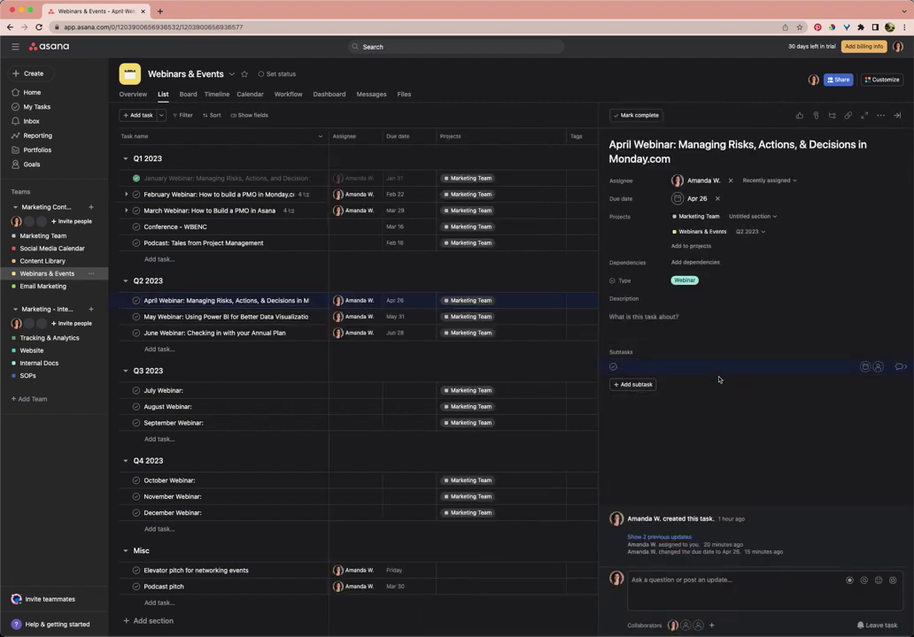
pyautogui.write('Webinar 1st Promo Webinar 2 weeks out Webinar 1 week out Webinar last call')
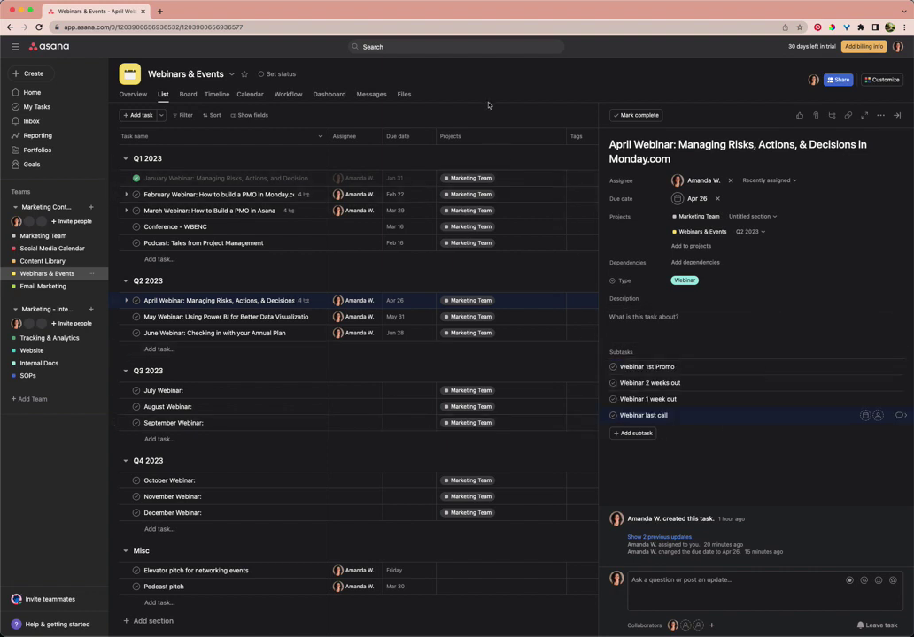
pyautogui.press('Escape')
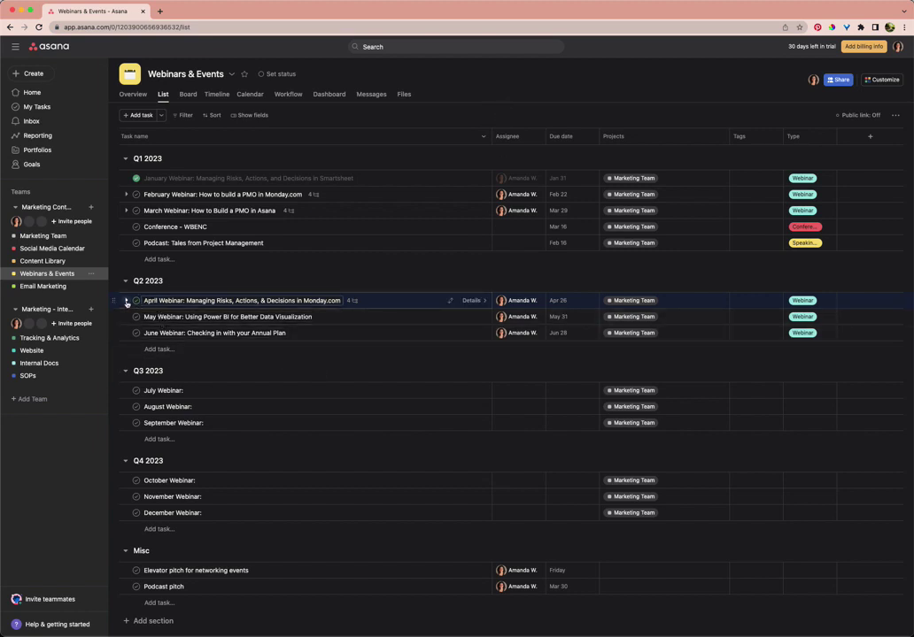
# Expand April Webinar and select all four of its pasted promo subtasks
pyautogui.click(127, 301)
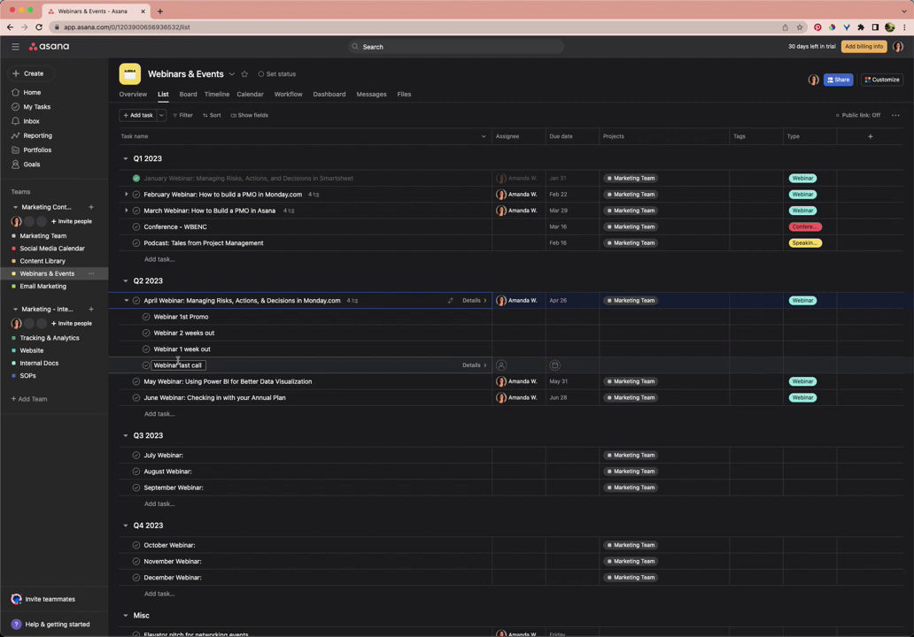
pyautogui.moveTo(178, 361); pyautogui.dragTo(237, 303)
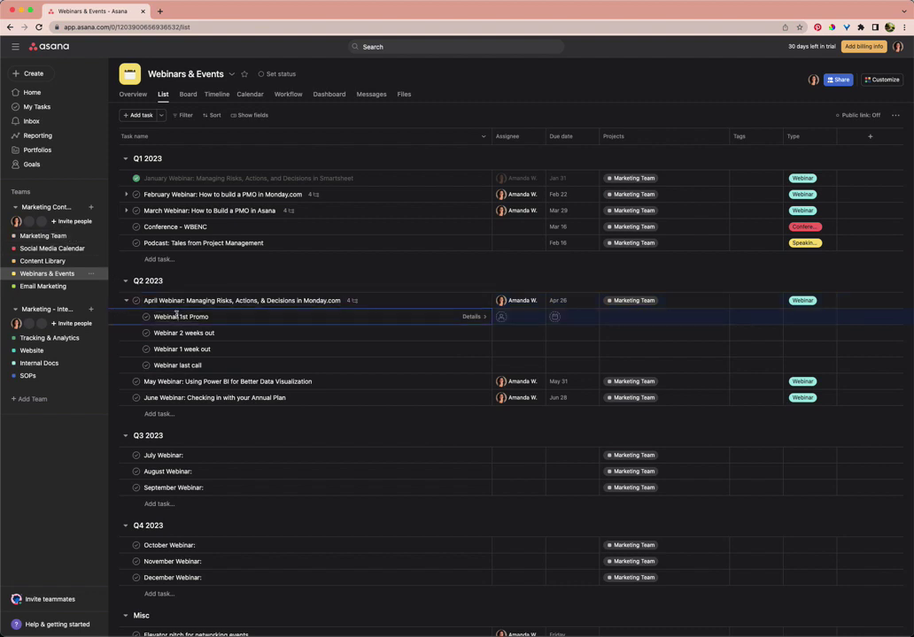
pyautogui.keyDown('shift'); pyautogui.click(177, 364); pyautogui.keyUp('shift')
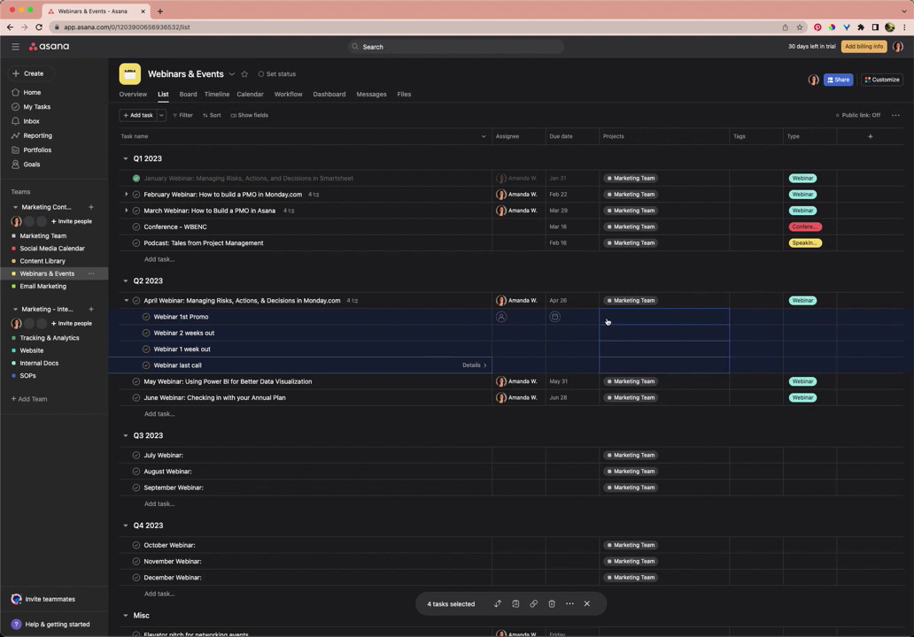
# Add the four April promo subtasks to the Social Media Calendar and Marketing Team projects
pyautogui.click(607, 317)
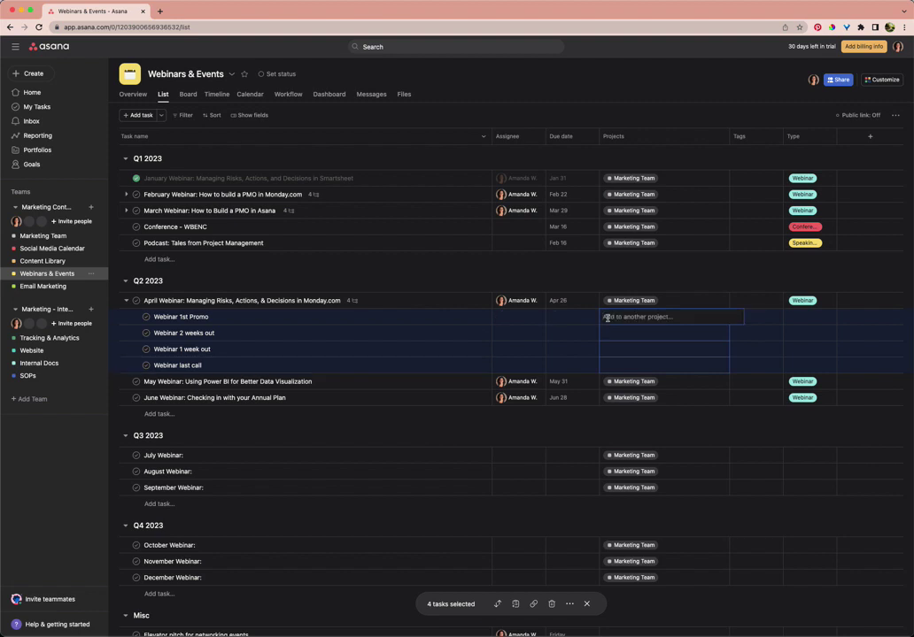
pyautogui.write('soci')
pyautogui.press('Return')
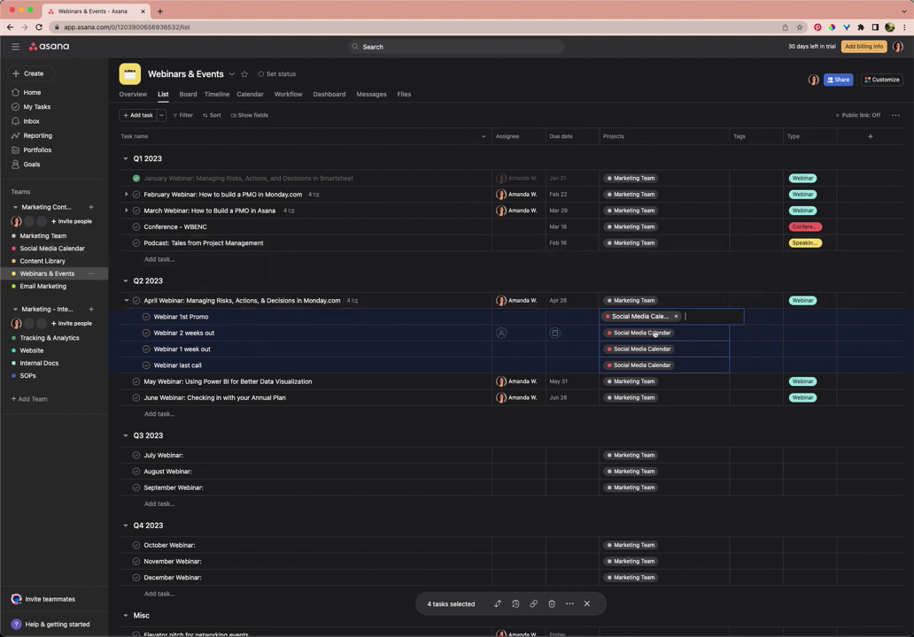
pyautogui.write('mark')
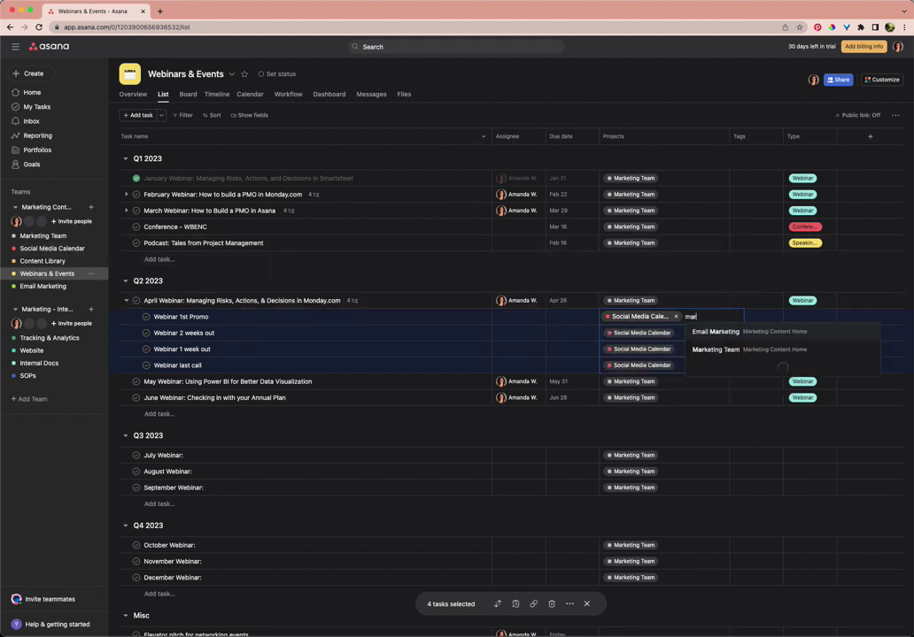
pyautogui.click(715, 349)
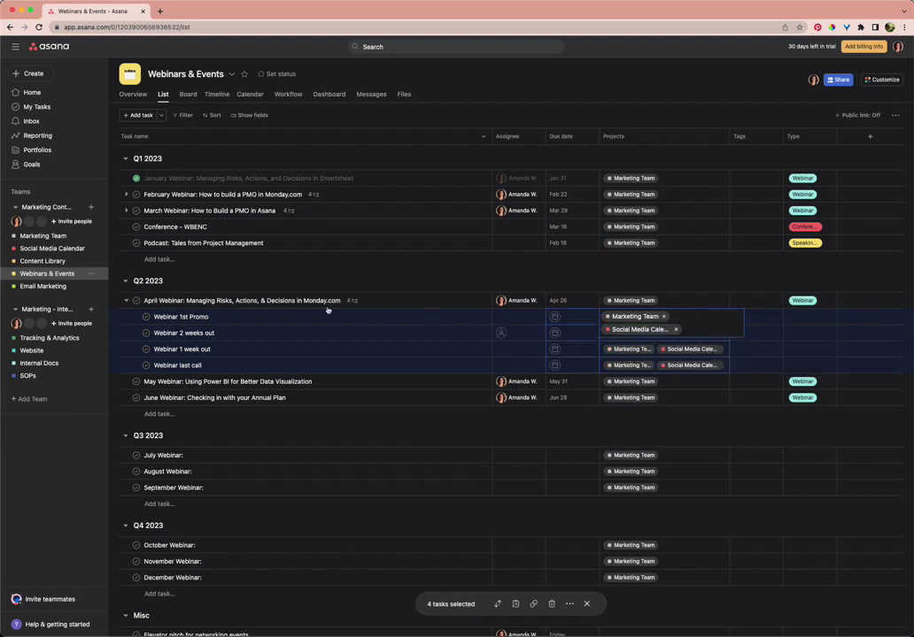
pyautogui.click(647, 276)
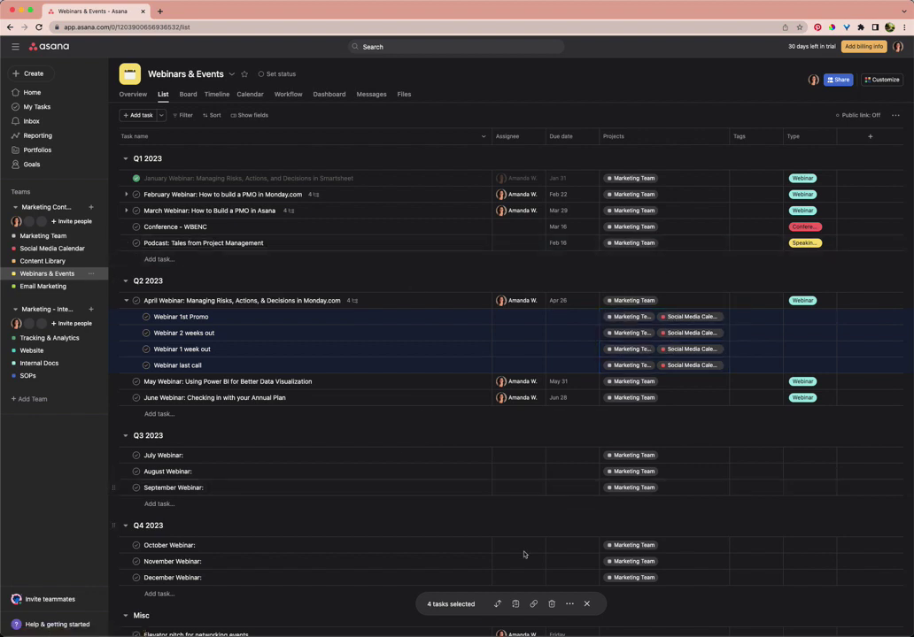
# Assign all four April promo subtasks to the suggested teammate
pyautogui.click(586, 605)
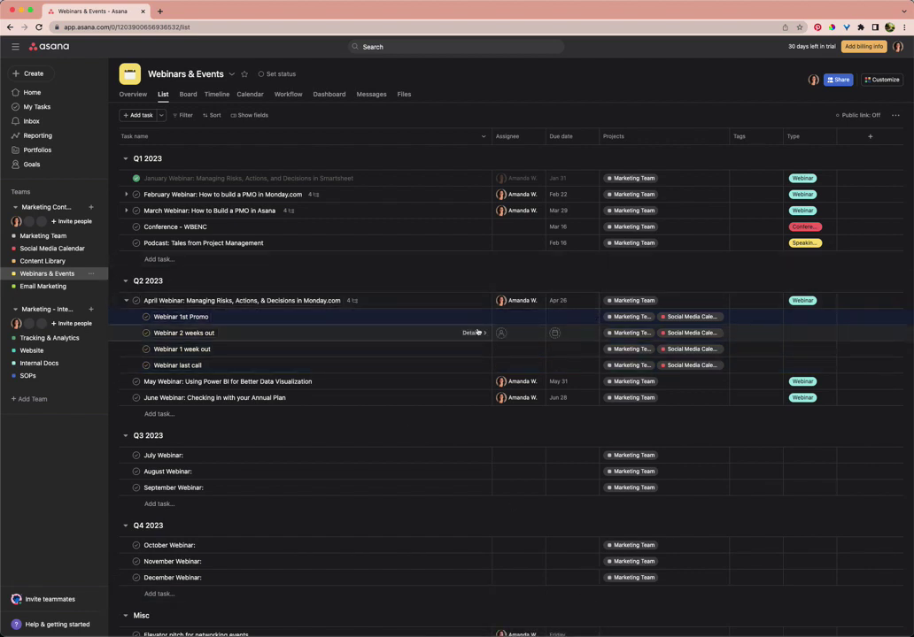
pyautogui.click(171, 316)
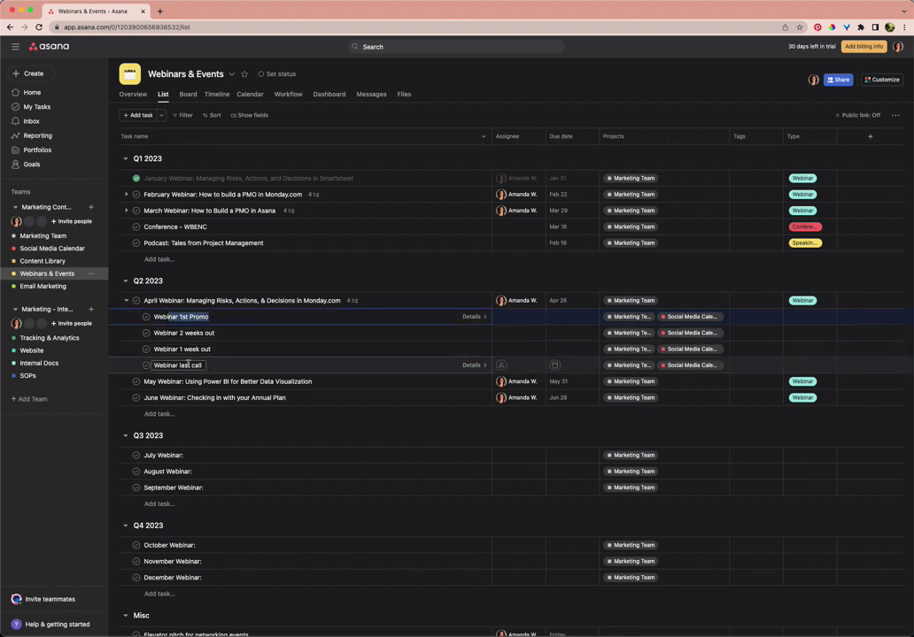
pyautogui.keyDown('shift'); pyautogui.click(203, 364); pyautogui.keyUp('shift')
pyautogui.click(500, 318)
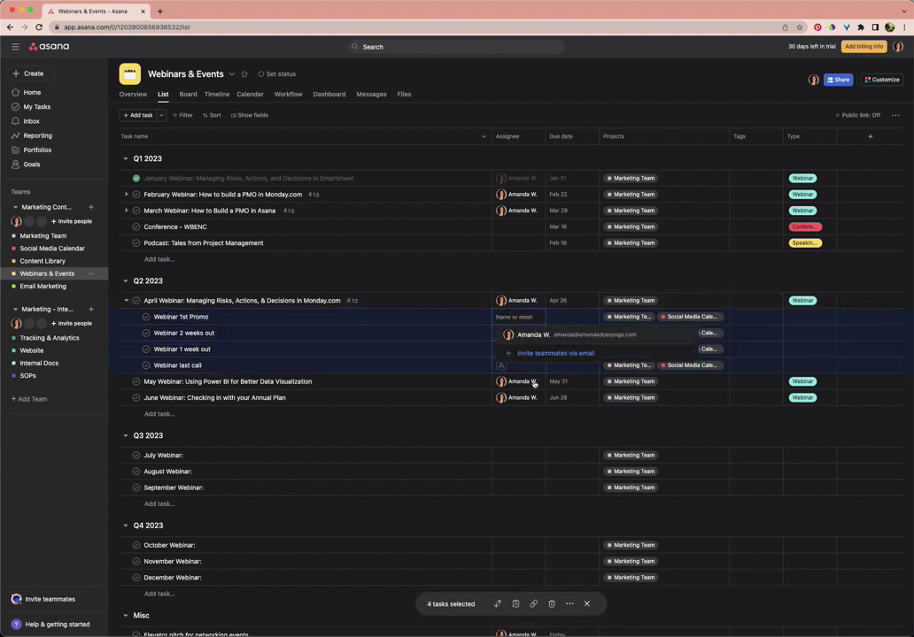
pyautogui.press('Return')
pyautogui.click(585, 604)
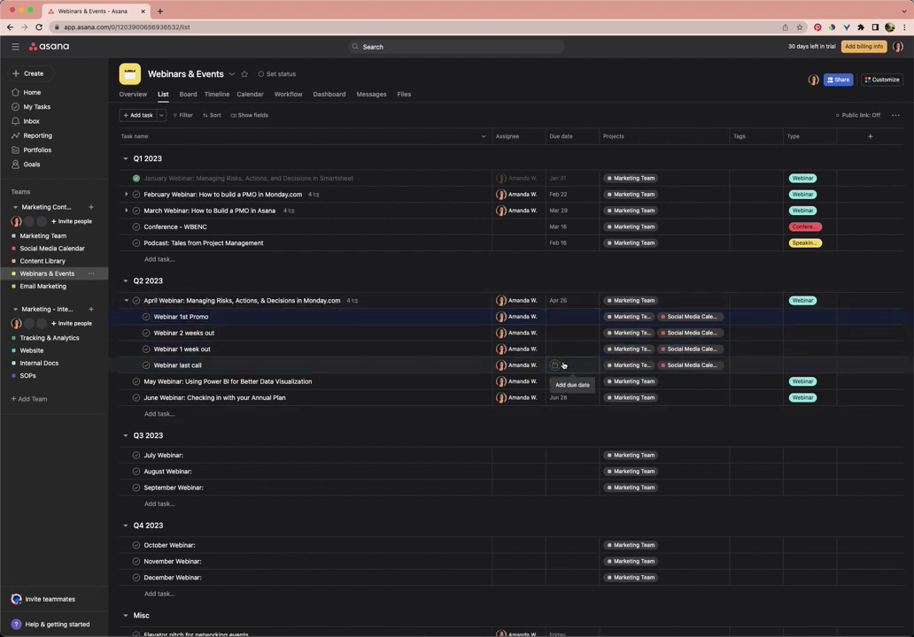
# Set Webinar last call due April 25 and Webinar 1 week out due April 19
pyautogui.click(554, 364)
pyautogui.click(661, 411)
pyautogui.click(661, 411)
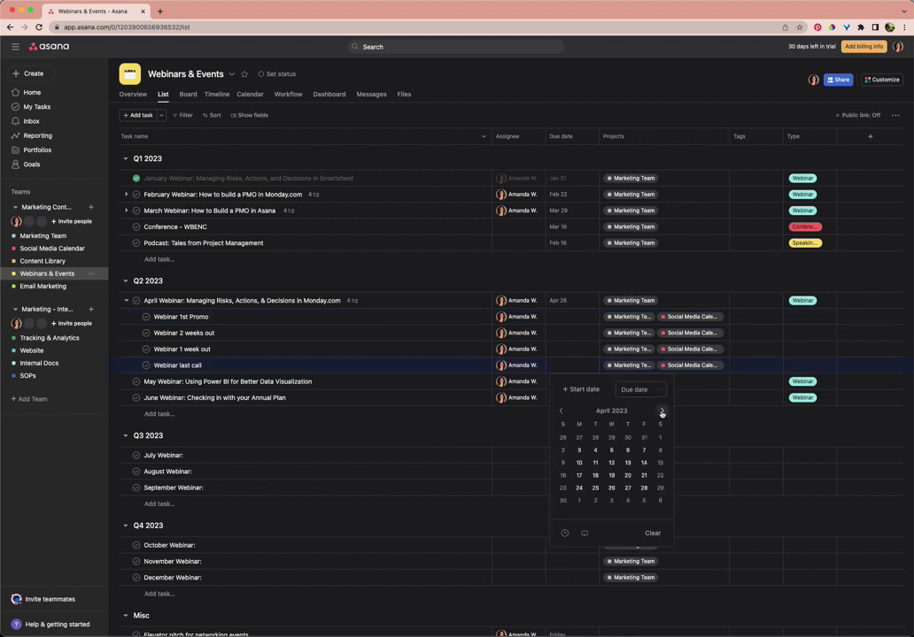
pyautogui.click(594, 488)
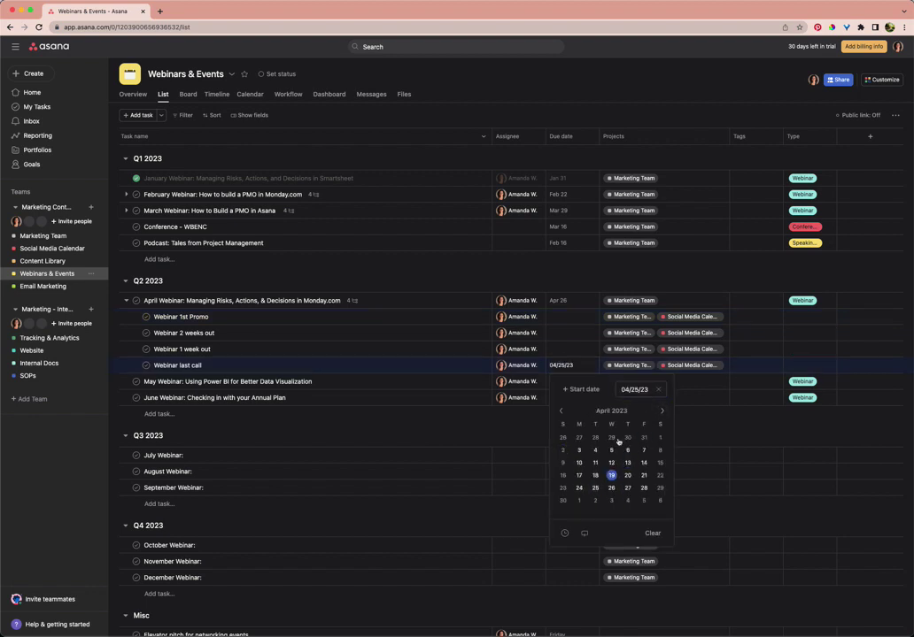
pyautogui.click(571, 351)
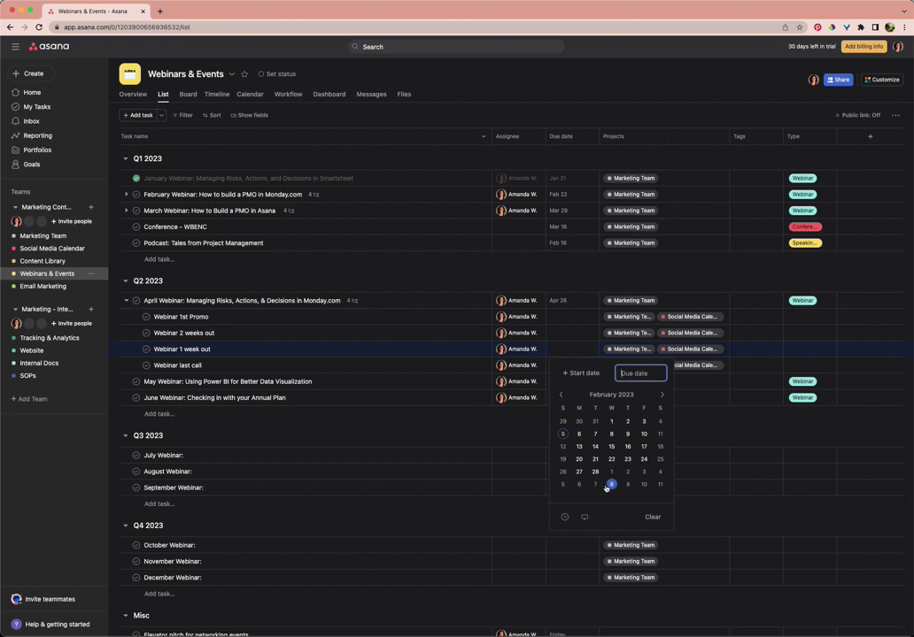
pyautogui.click(661, 394)
pyautogui.click(662, 395)
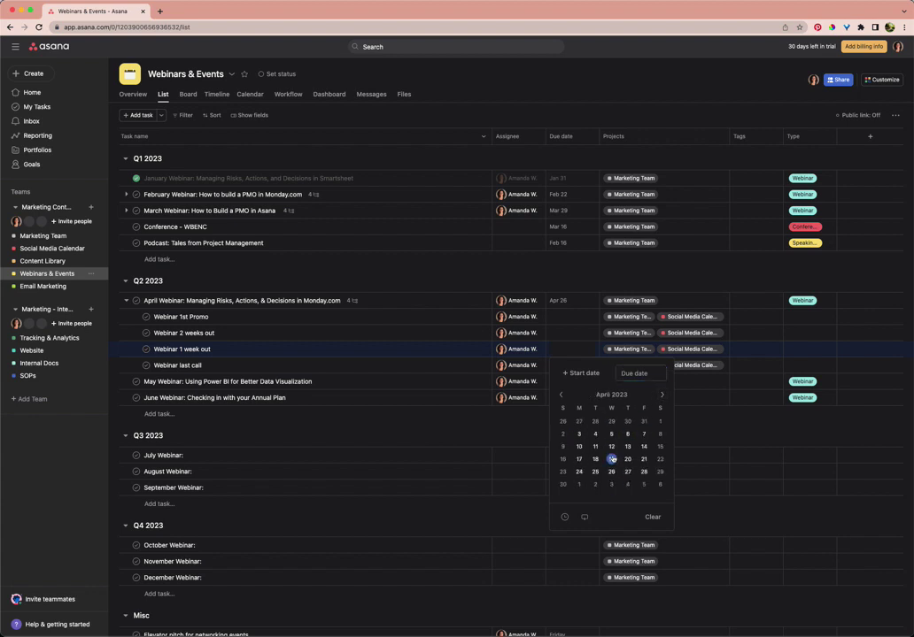
pyautogui.click(611, 459)
# Set Webinar 2 weeks out due April 12 and Webinar 1st Promo due April 5
pyautogui.click(575, 333)
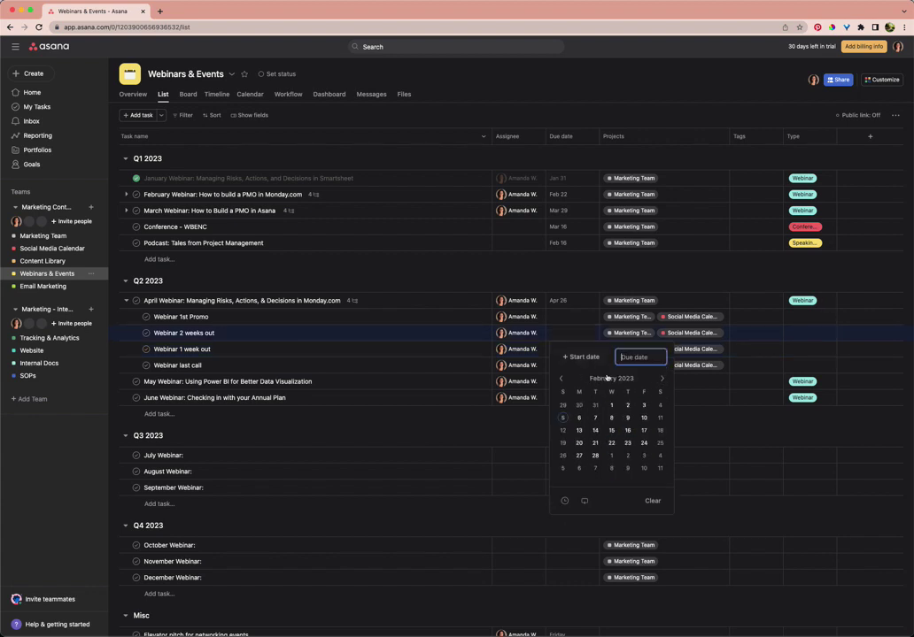
pyautogui.click(662, 379)
pyautogui.click(662, 379)
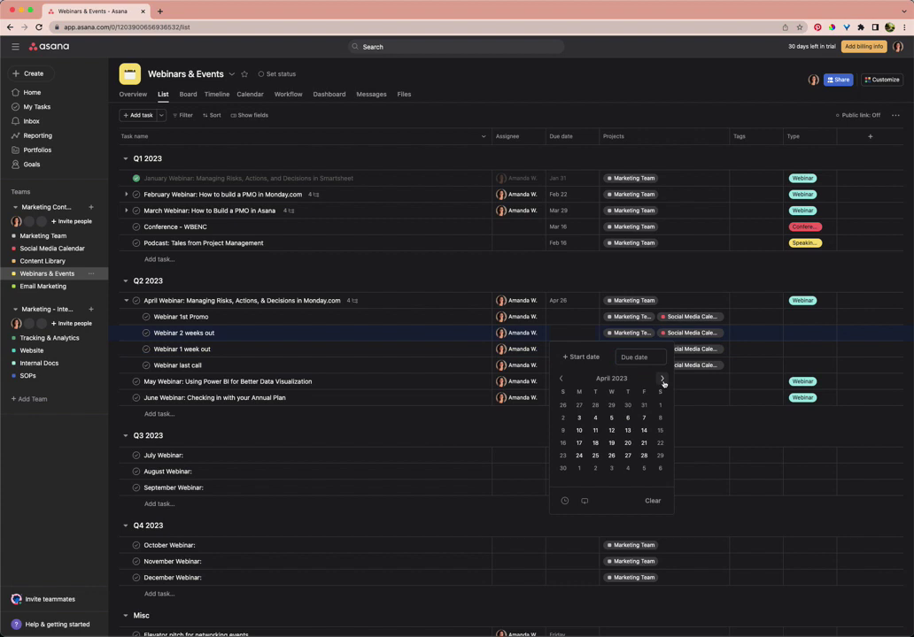
pyautogui.click(612, 431)
pyautogui.click(556, 317)
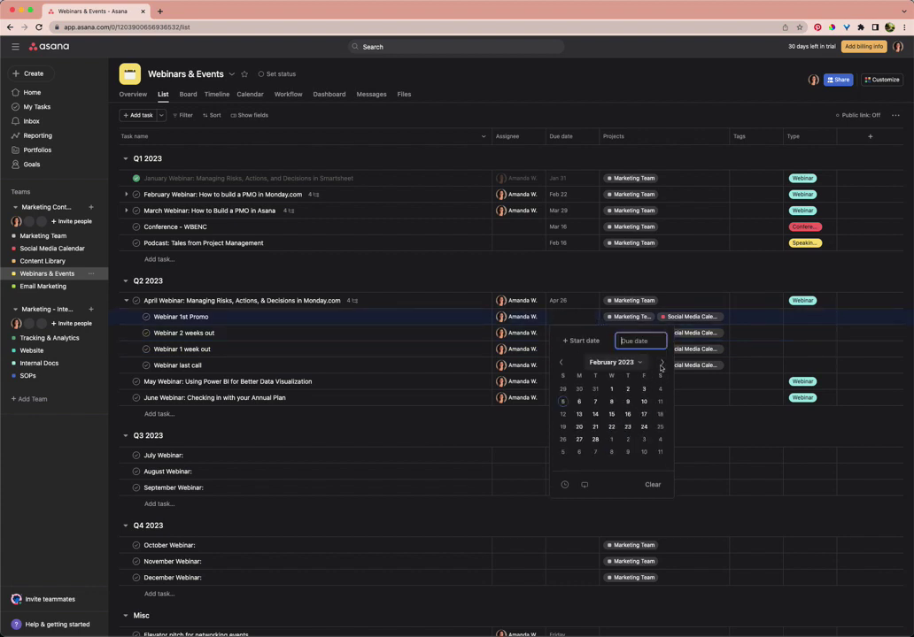
pyautogui.click(661, 363)
pyautogui.click(662, 363)
pyautogui.click(611, 401)
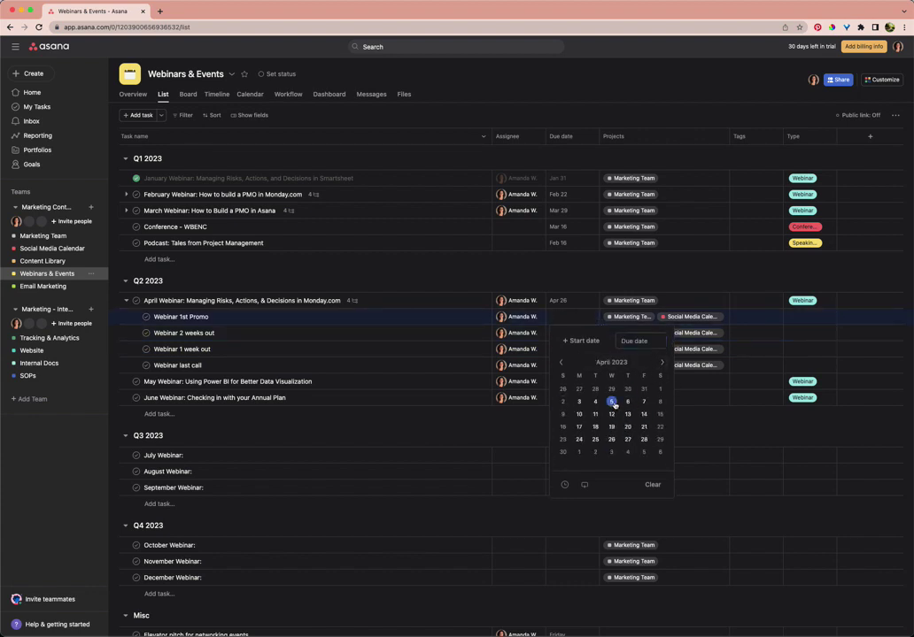
pyautogui.click(426, 275)
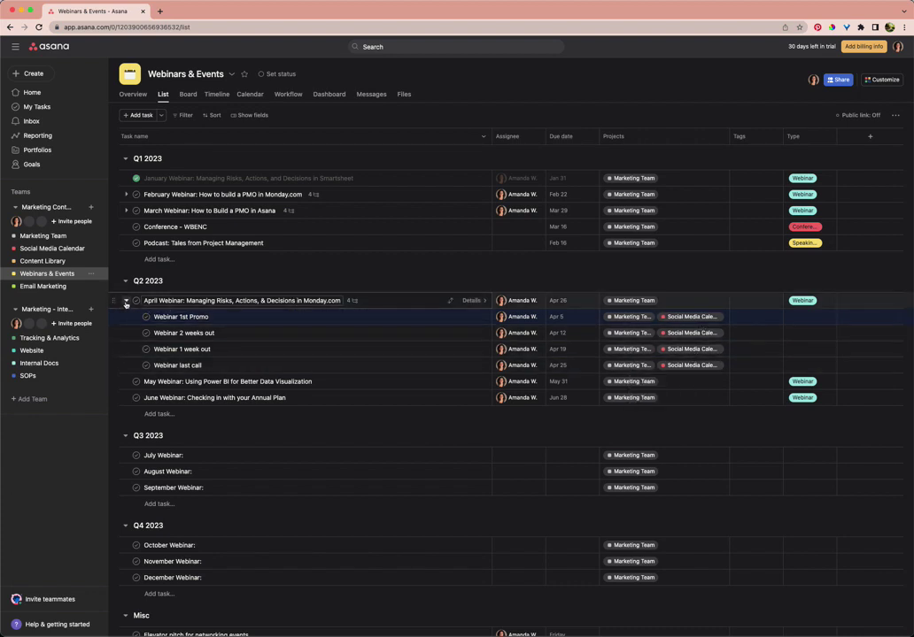
# Add the four February Webinar subtasks to the Marketing Team project
pyautogui.click(126, 301)
pyautogui.click(126, 195)
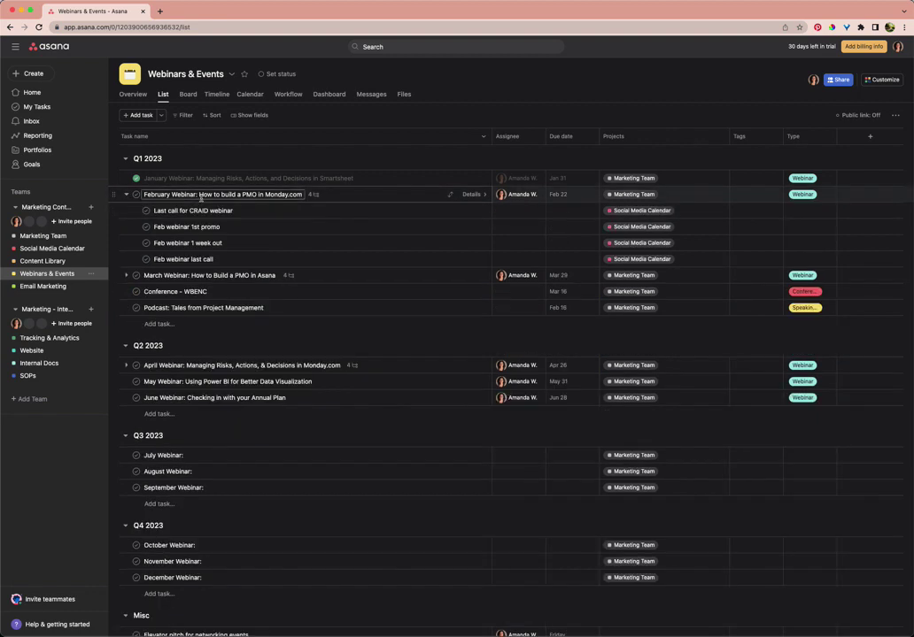
pyautogui.moveTo(205, 210); pyautogui.dragTo(350, 261)
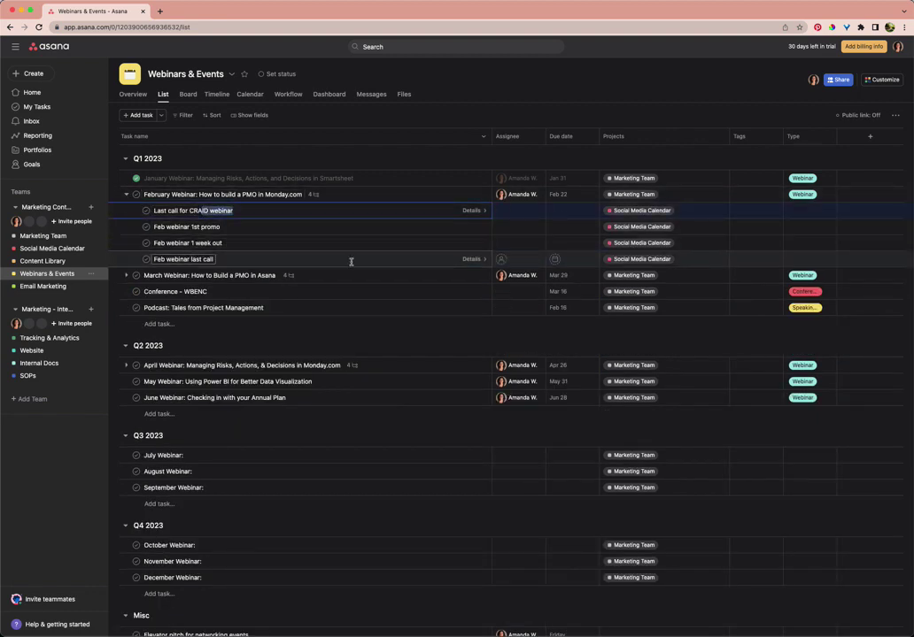
pyautogui.click(682, 211)
pyautogui.write('market')
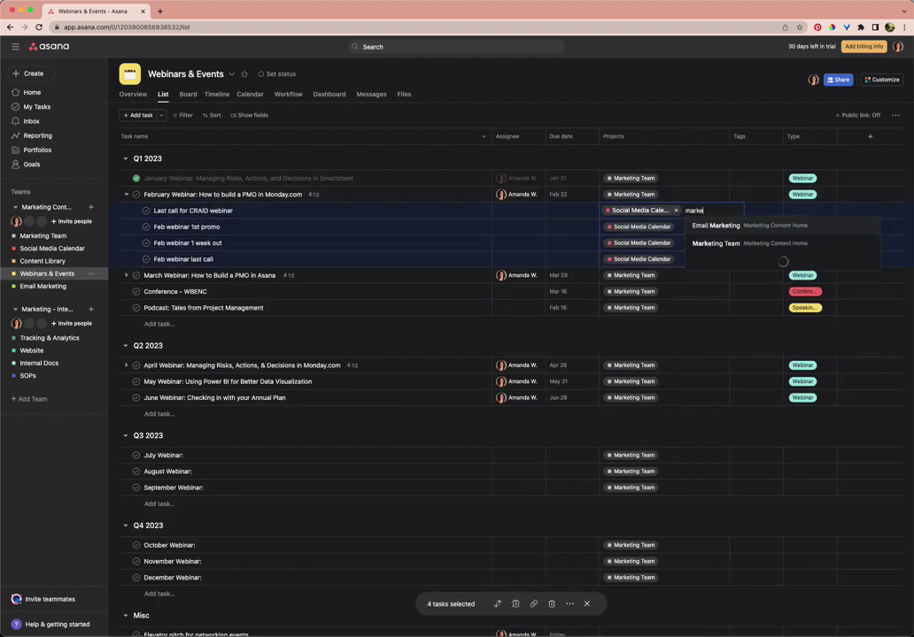
pyautogui.click(717, 244)
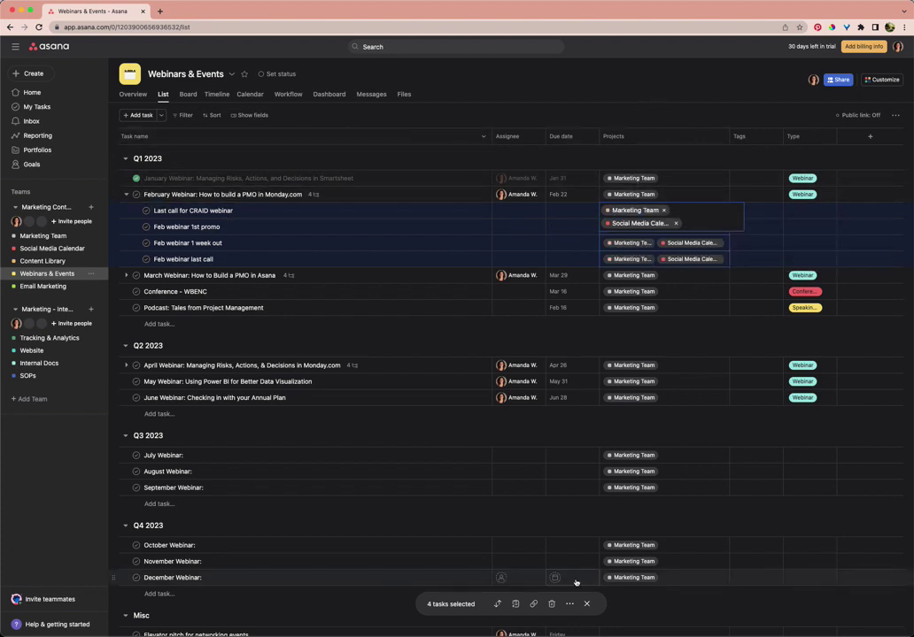
pyautogui.click(586, 604)
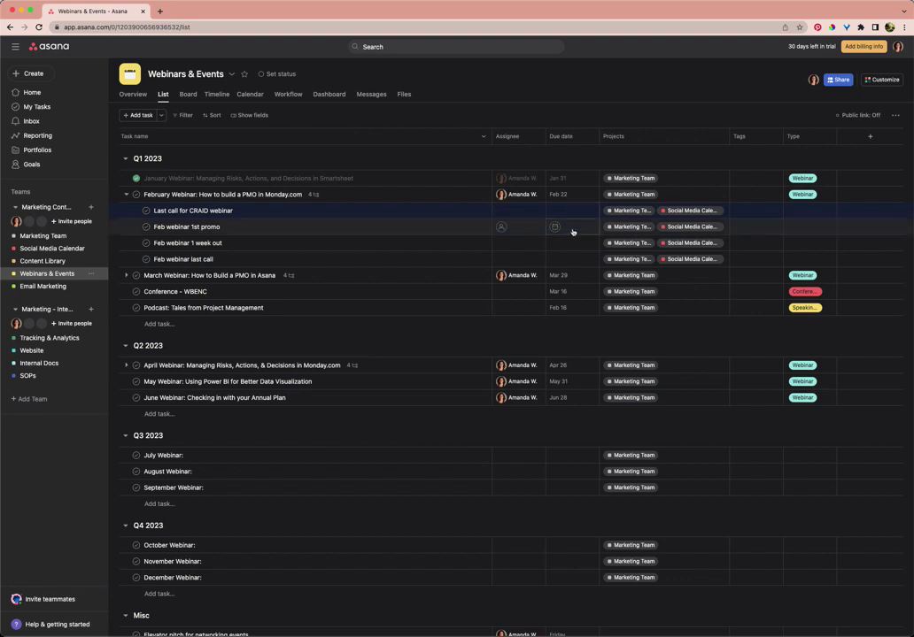
# Date the Feb subtasks: last call Feb 21, 1 week out Feb 15, 1st promo Feb 6, CRAID Feb 15
pyautogui.click(573, 259)
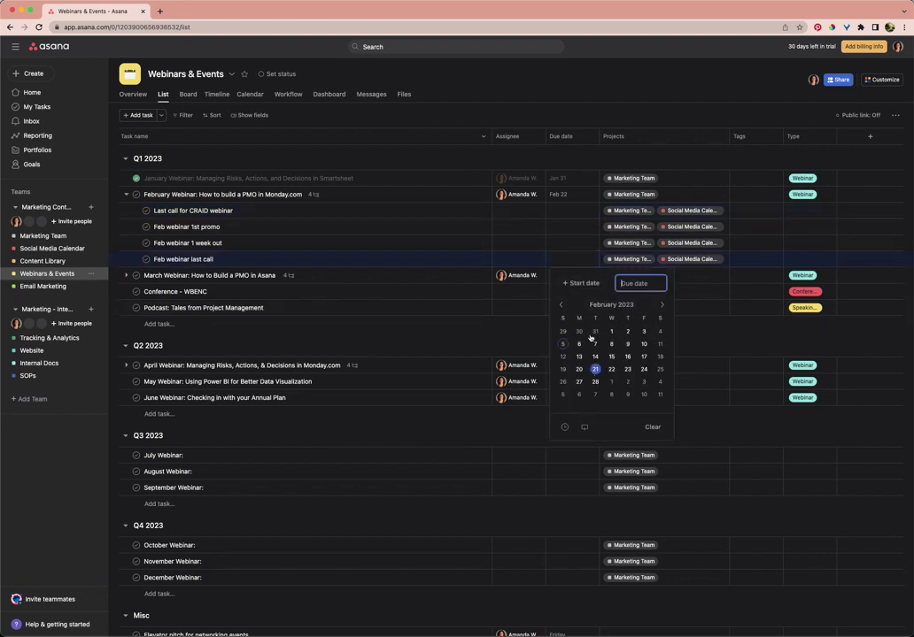
pyautogui.click(563, 243)
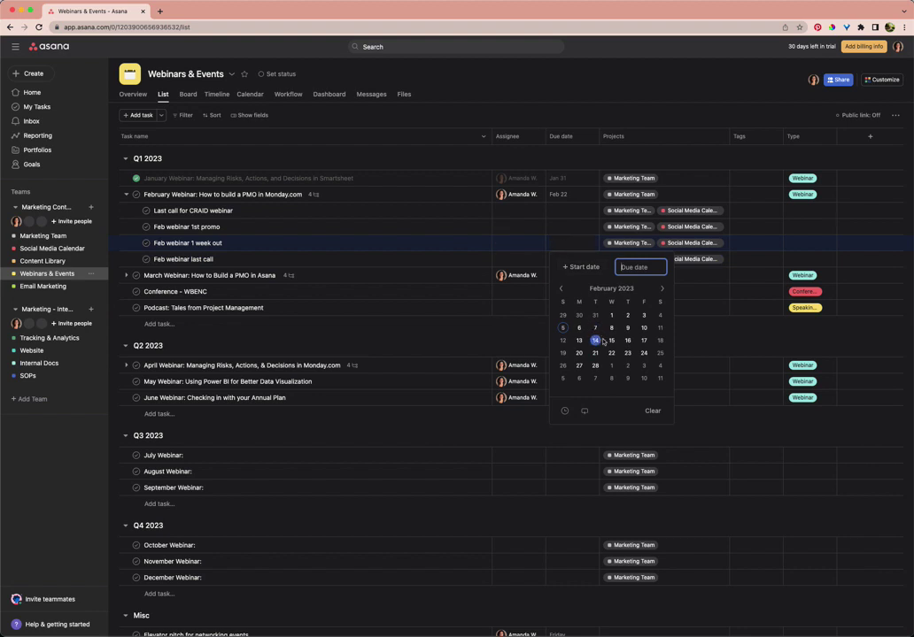
pyautogui.click(610, 352)
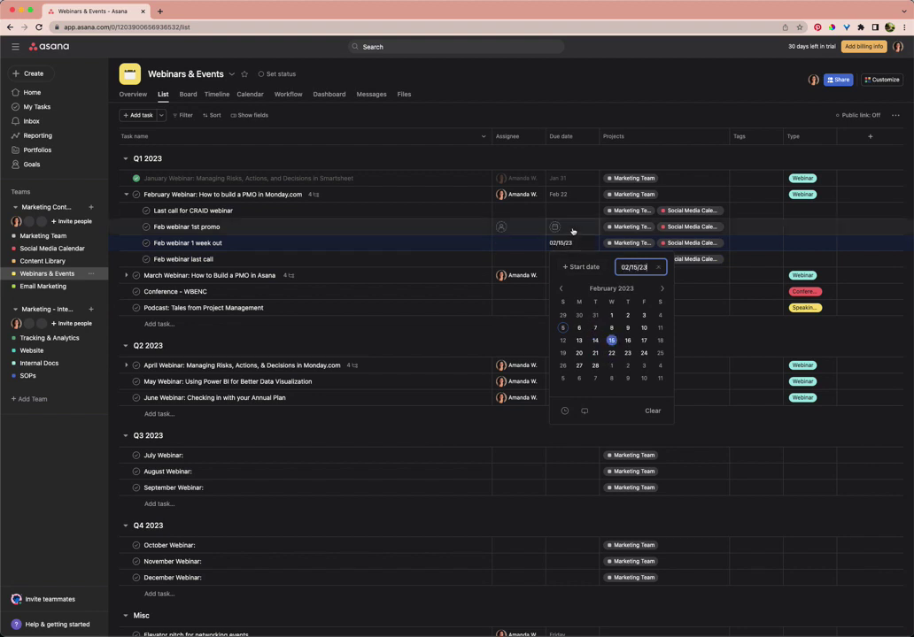
pyautogui.press('Up')
pyautogui.click(627, 324)
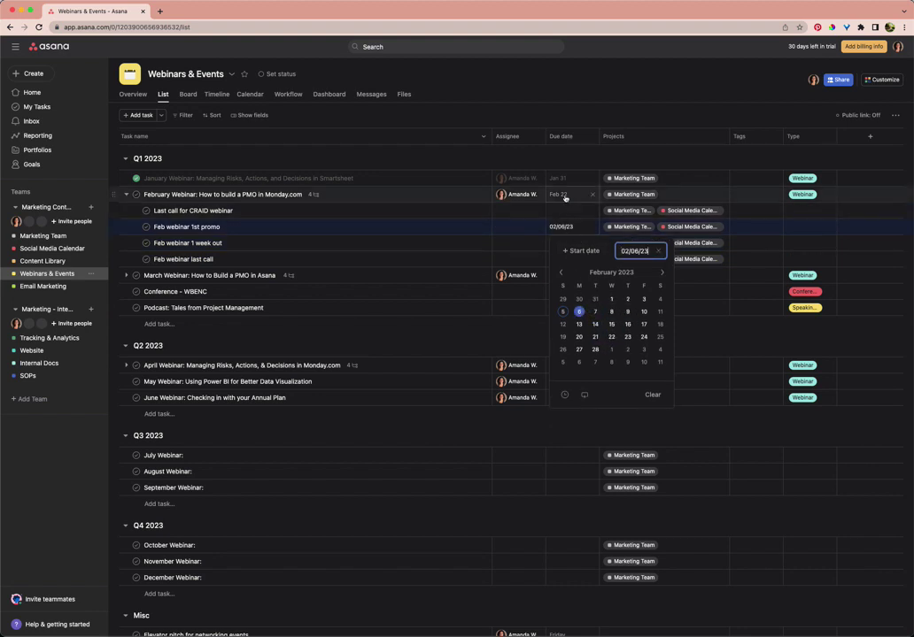
pyautogui.press('Up')
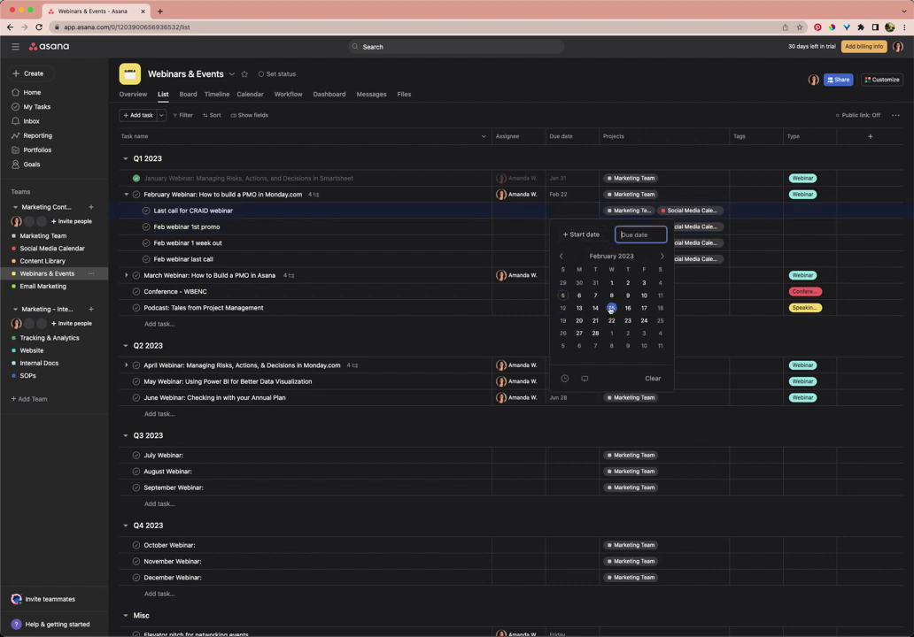
pyautogui.click(611, 308)
pyautogui.click(586, 163)
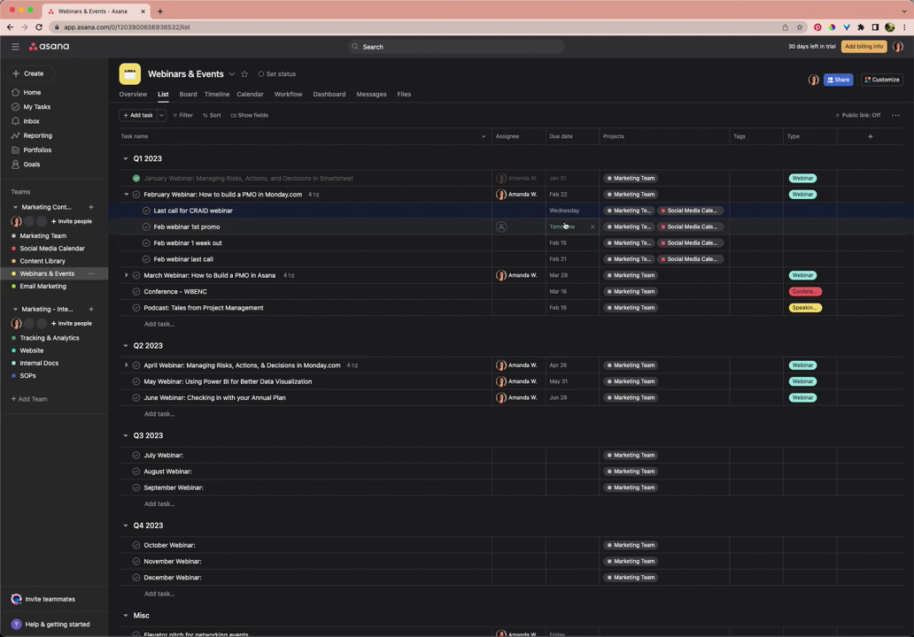
# Delete the Last call for CRAID webinar subtask, assign the three remaining Feb subtasks, and collapse February Webinar
pyautogui.click(219, 209)
pyautogui.press('BackSpace')
pyautogui.press('BackSpace')
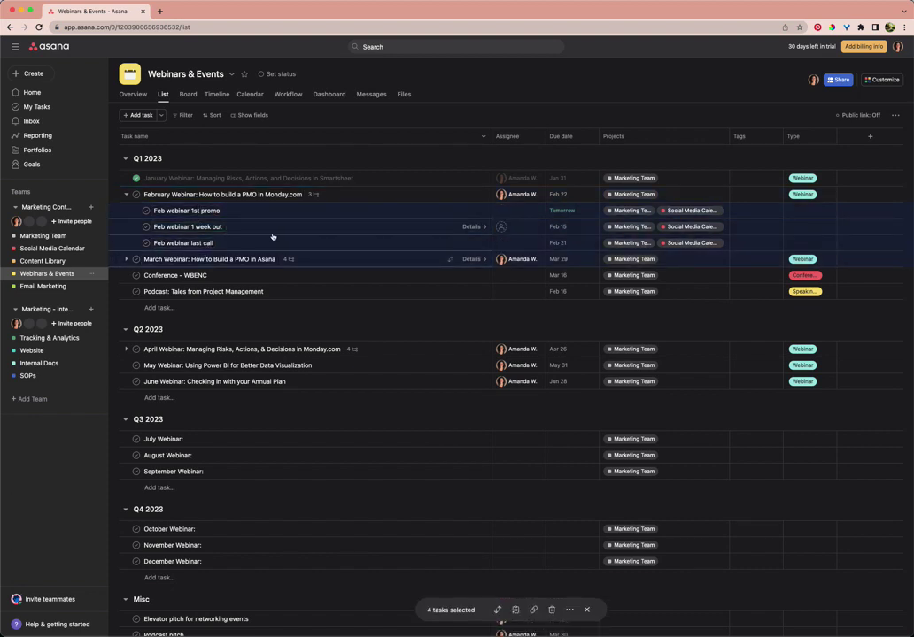
pyautogui.keyDown('shift'); pyautogui.click(261, 242); pyautogui.keyUp('shift')
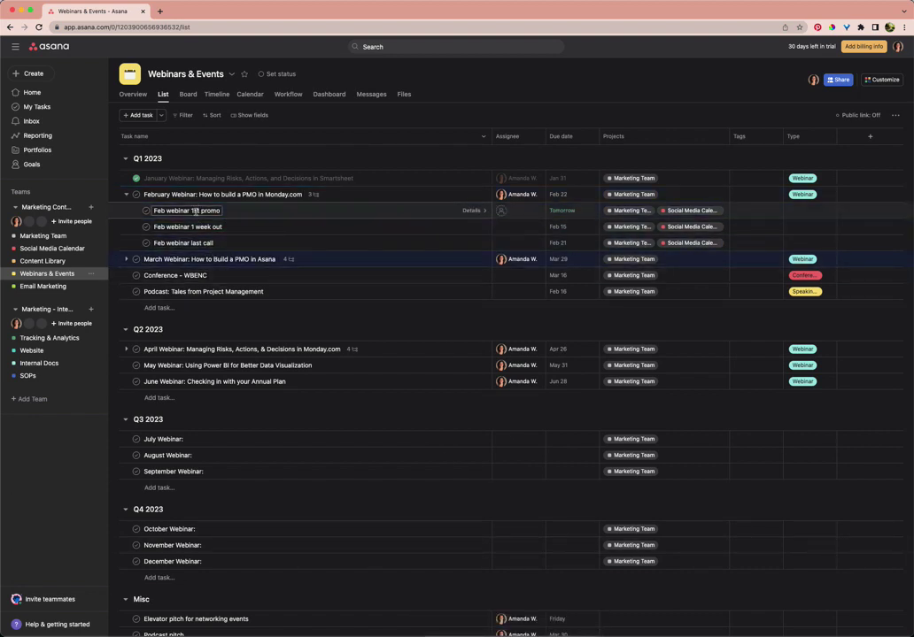
pyautogui.click(518, 211)
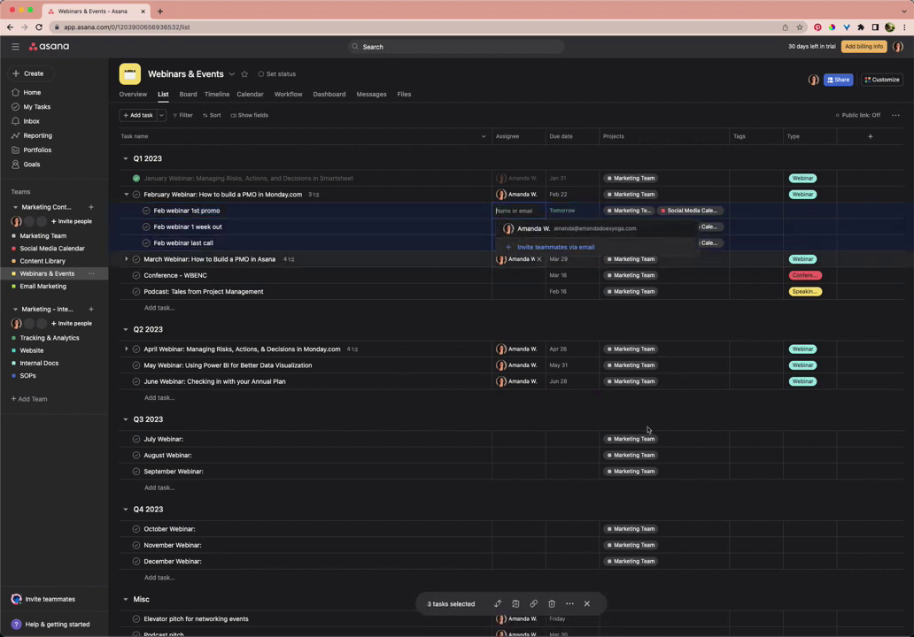
pyautogui.click(511, 230)
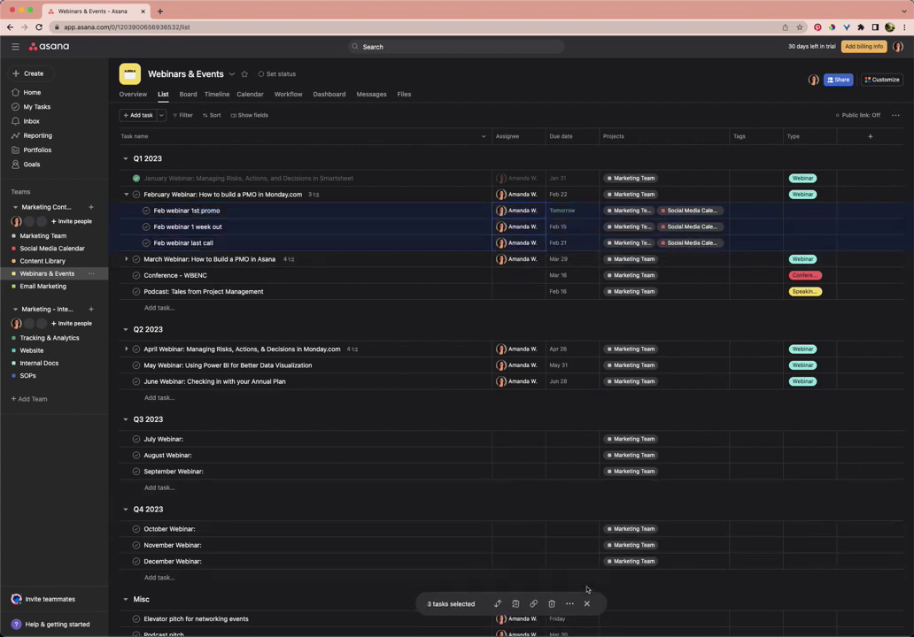
pyautogui.click(205, 209)
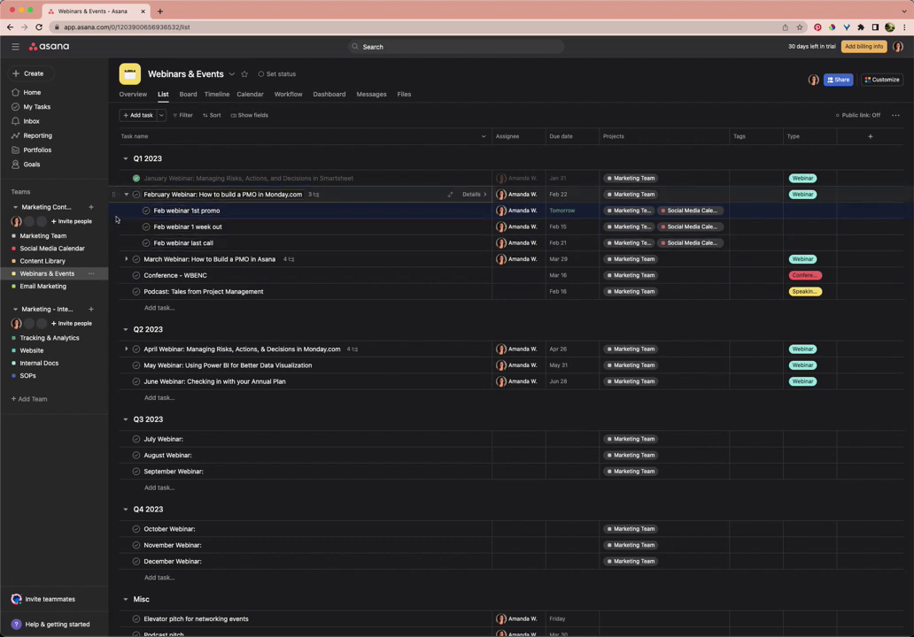
pyautogui.click(127, 195)
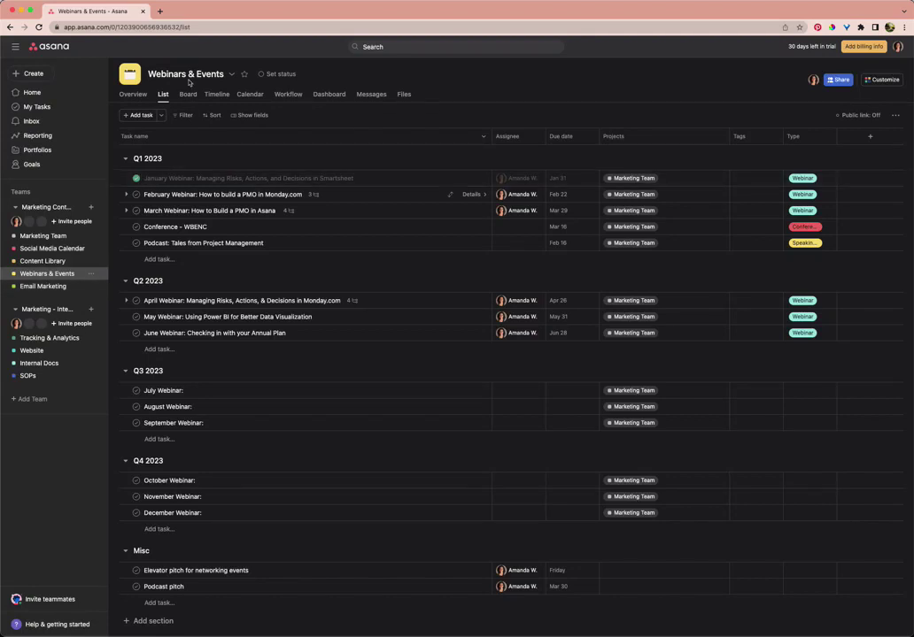
pyautogui.click(52, 249)
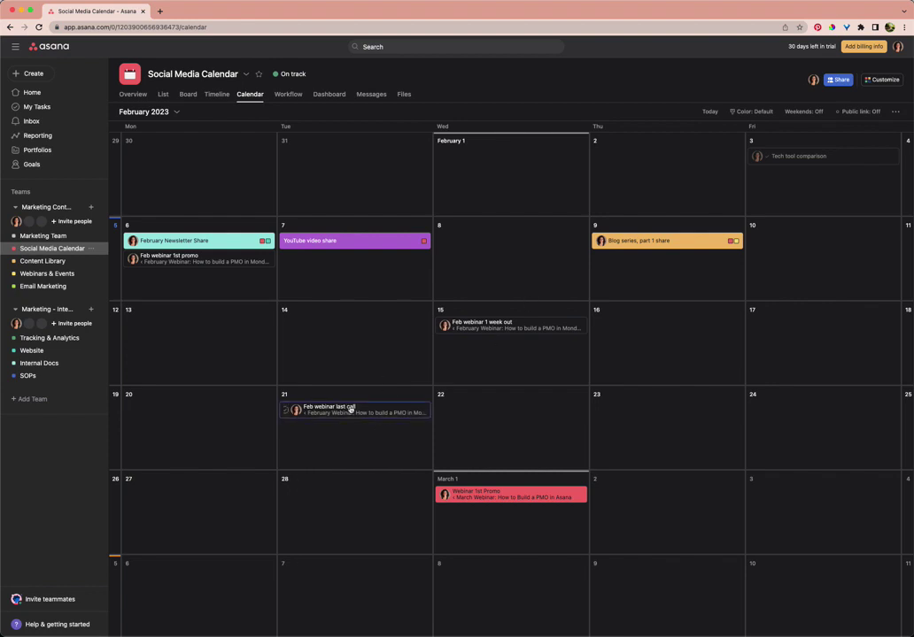
pyautogui.scroll(-5, 420, 354)
pyautogui.scroll(-3, 421, 352)
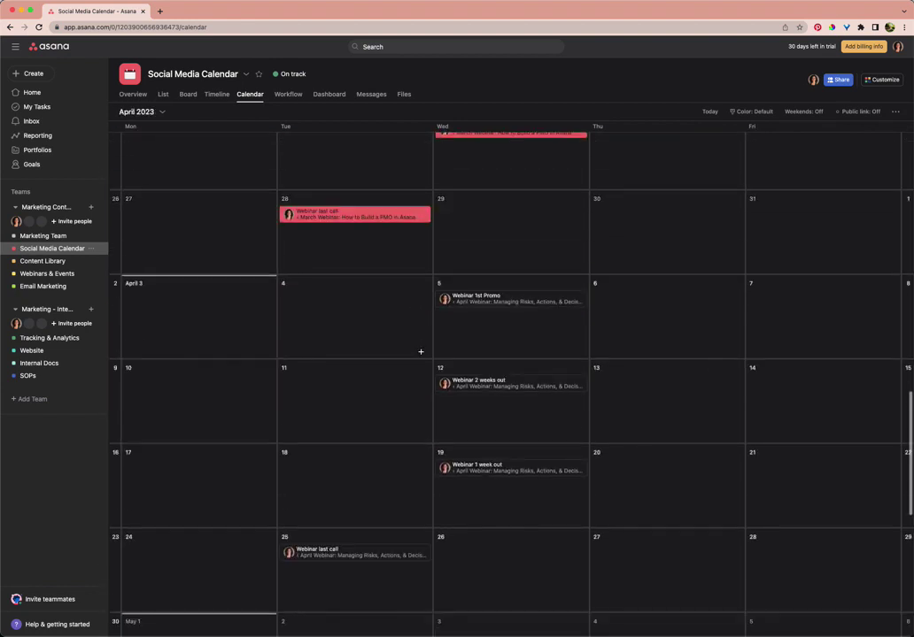
pyautogui.scroll(-1, 436, 304)
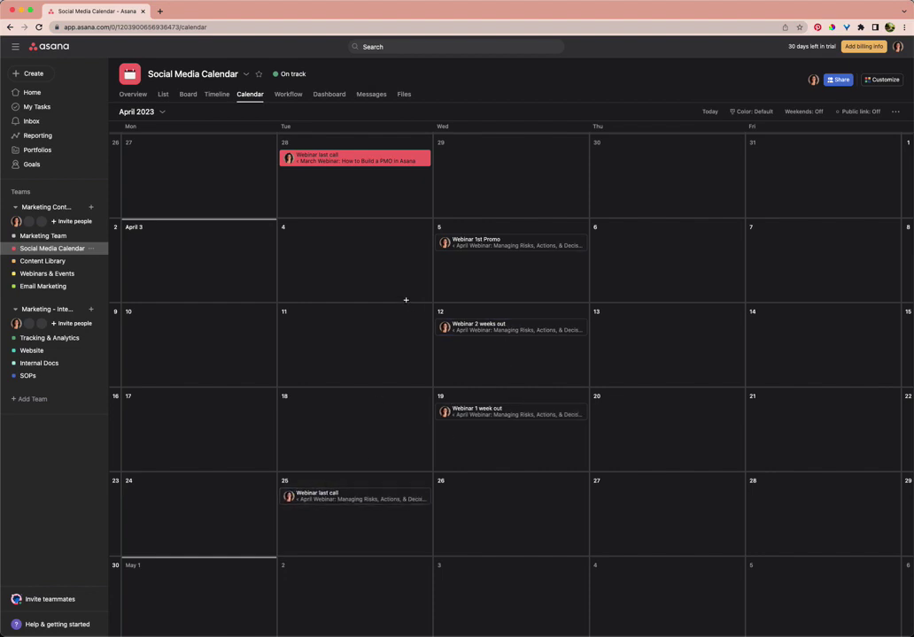
pyautogui.click(63, 237)
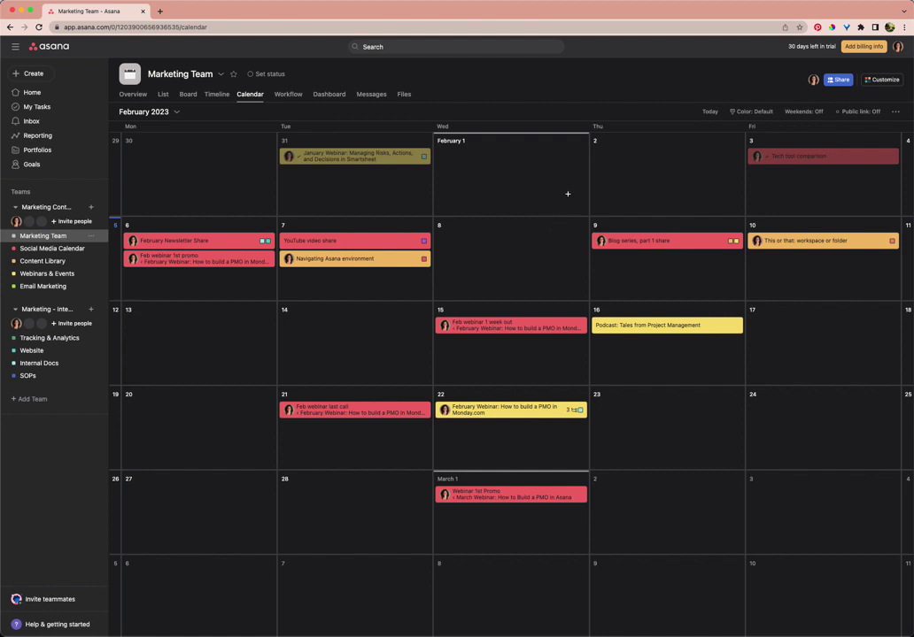
pyautogui.scroll(-5, 534, 165)
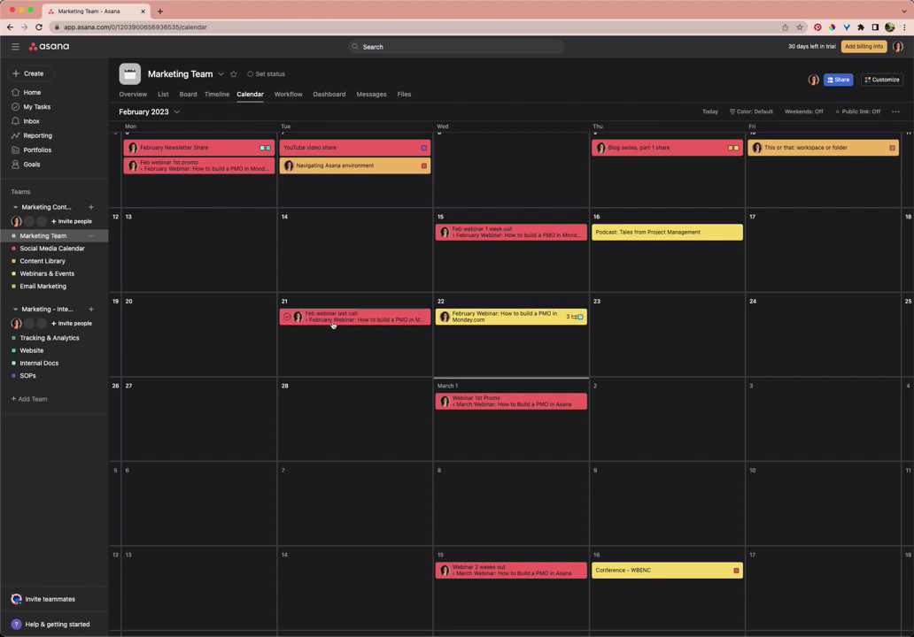
pyautogui.scroll(-5, 364, 310)
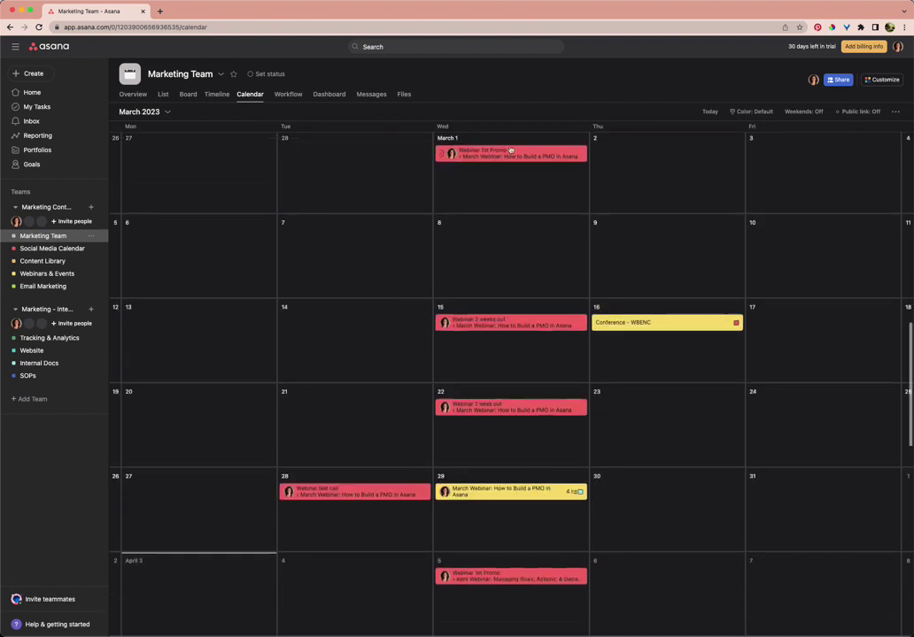
pyautogui.scroll(-5, 479, 354)
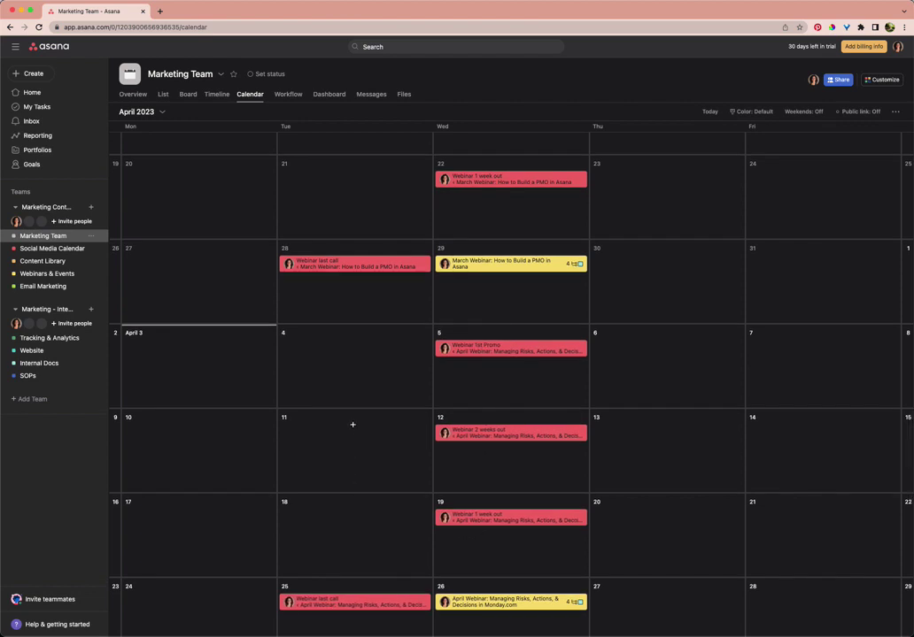
pyautogui.scroll(5, 353, 416)
pyautogui.scroll(1, 353, 409)
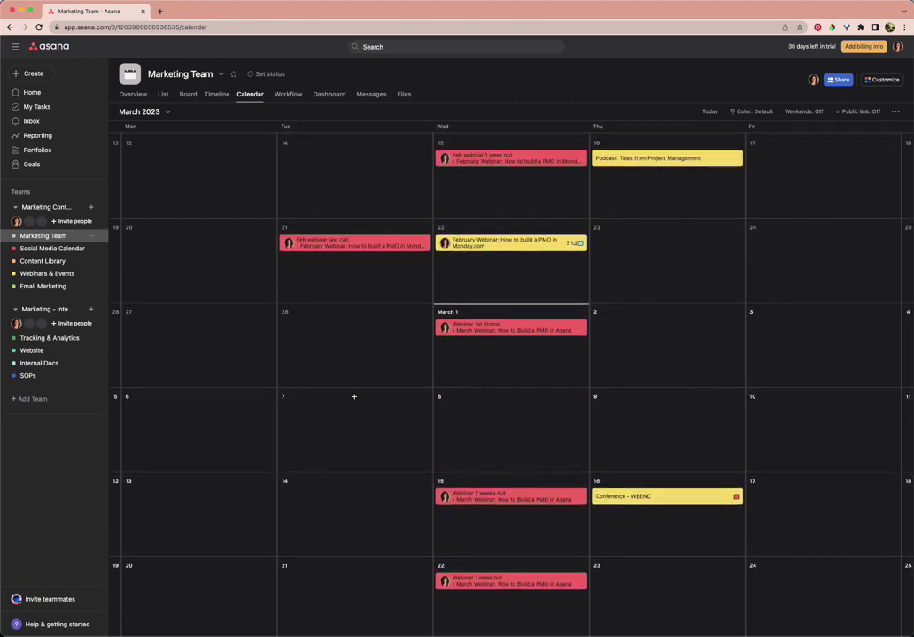